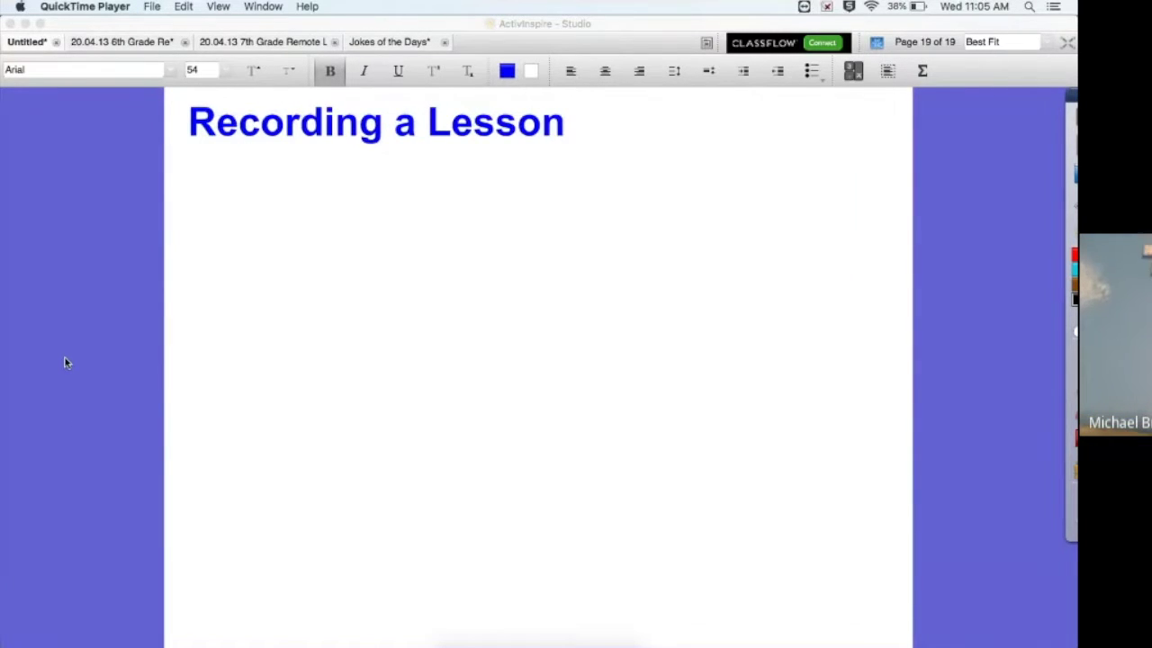
Step: Switch to QuickTime Player and minimize its open Untitled1 video window
click(553, 27)
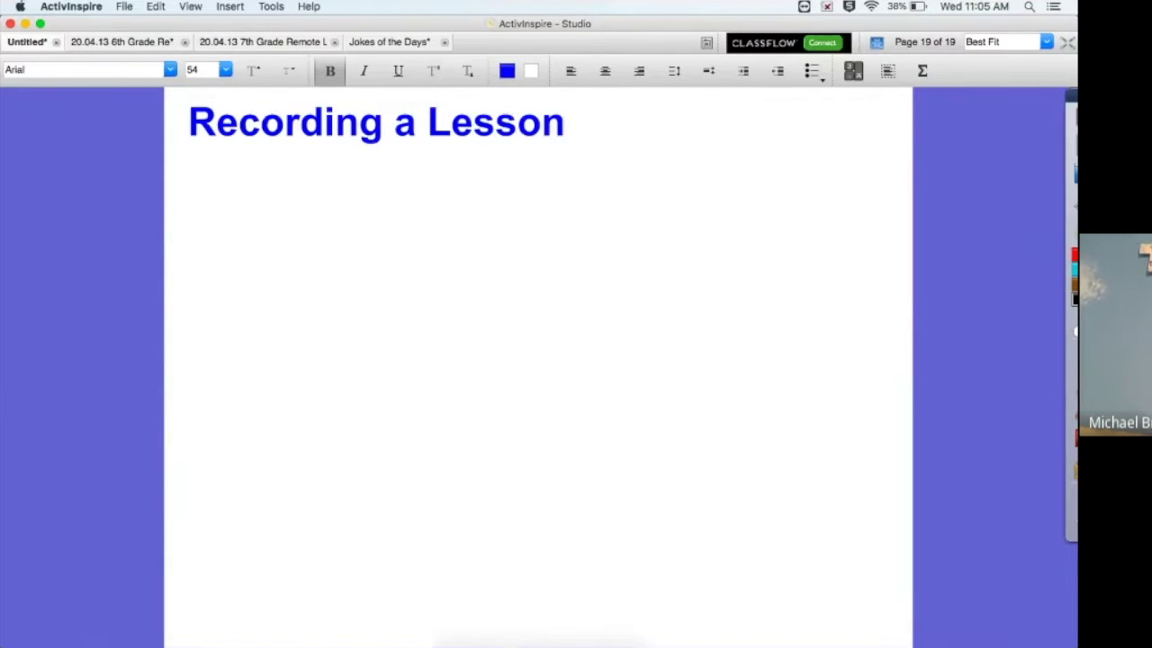
click(517, 634)
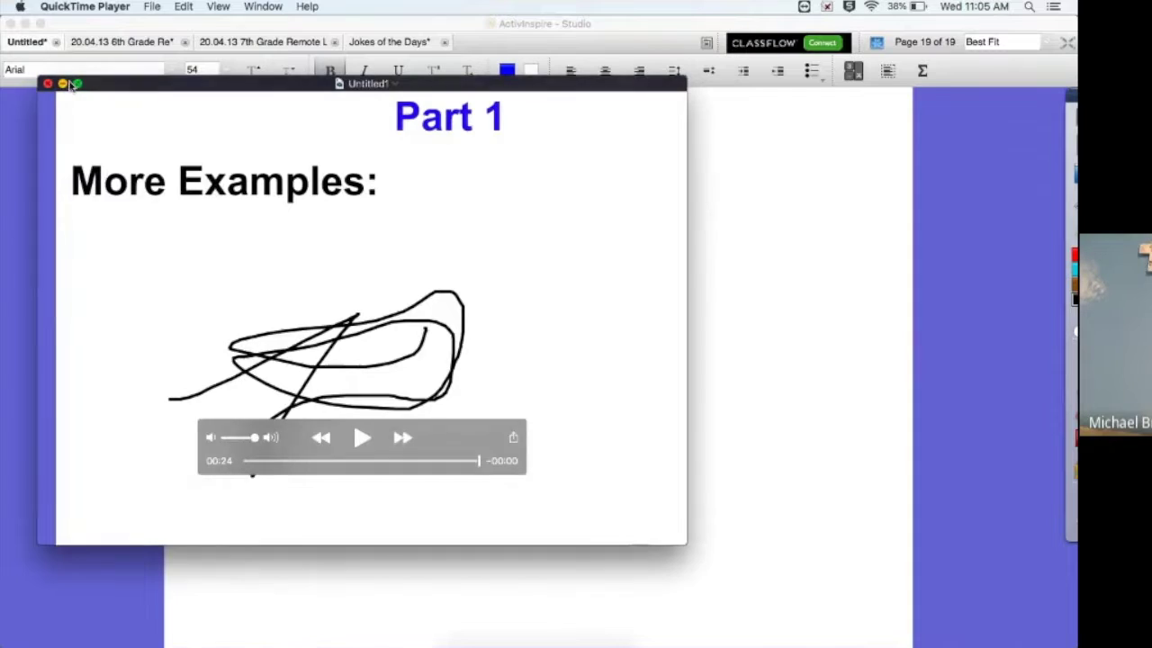
click(63, 83)
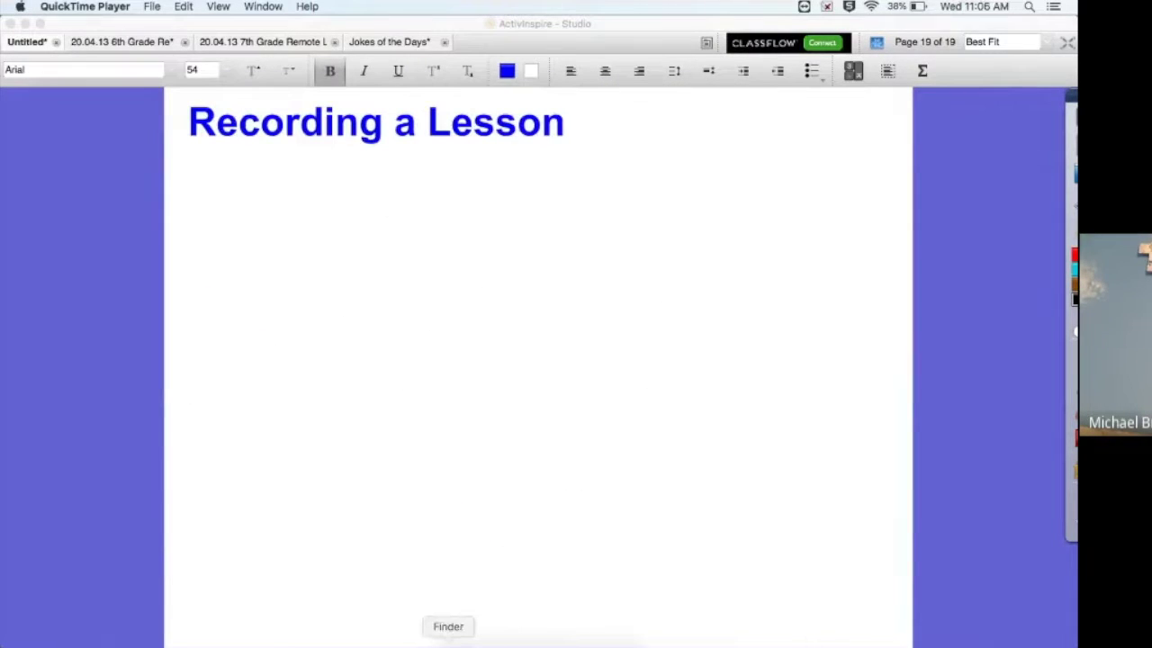
Step: Launch QuickTime Player from Finder's Applications folder, then minimize the video and Applications windows
click(448, 640)
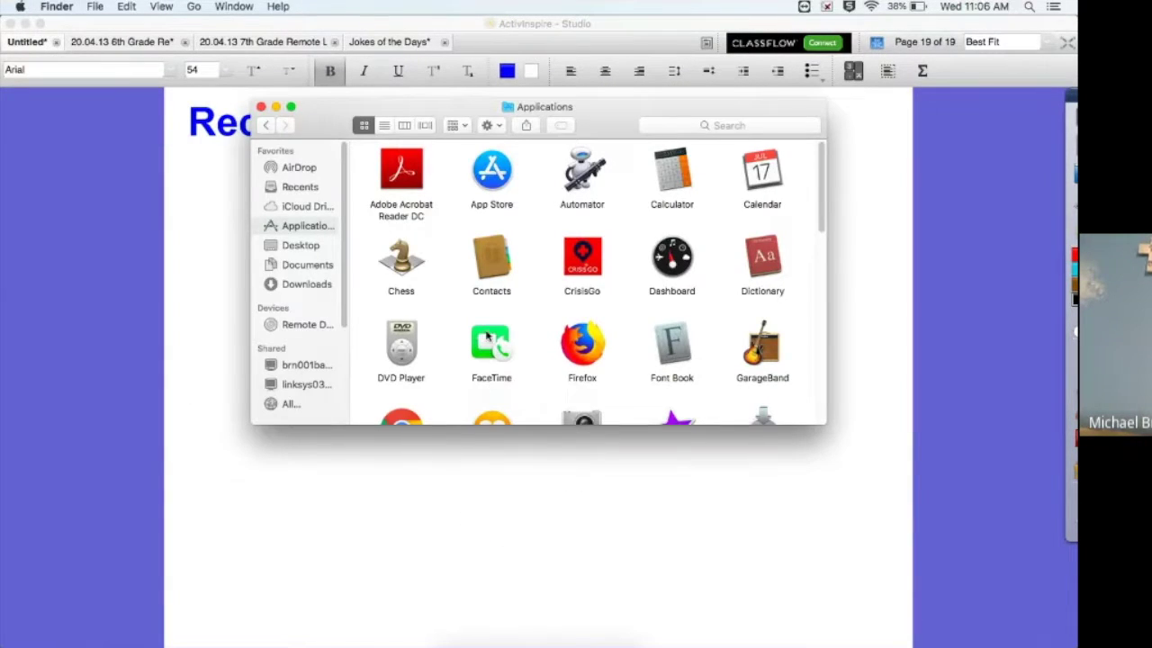
scroll(487, 337, down, 2)
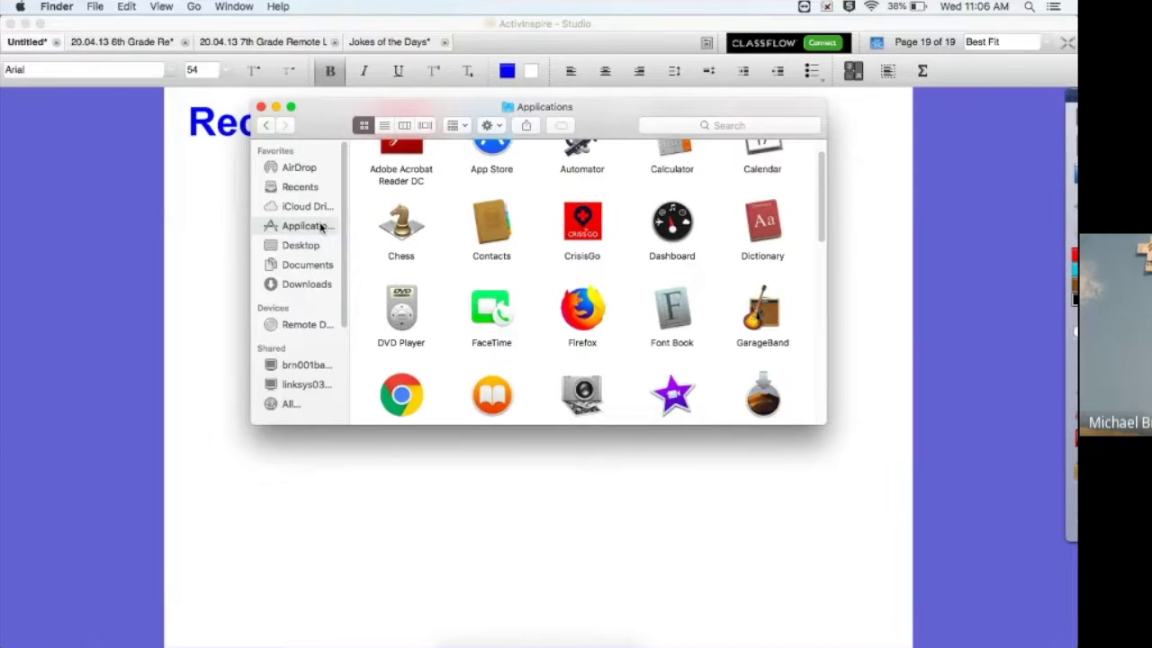
scroll(549, 315, down, 10)
click(526, 378)
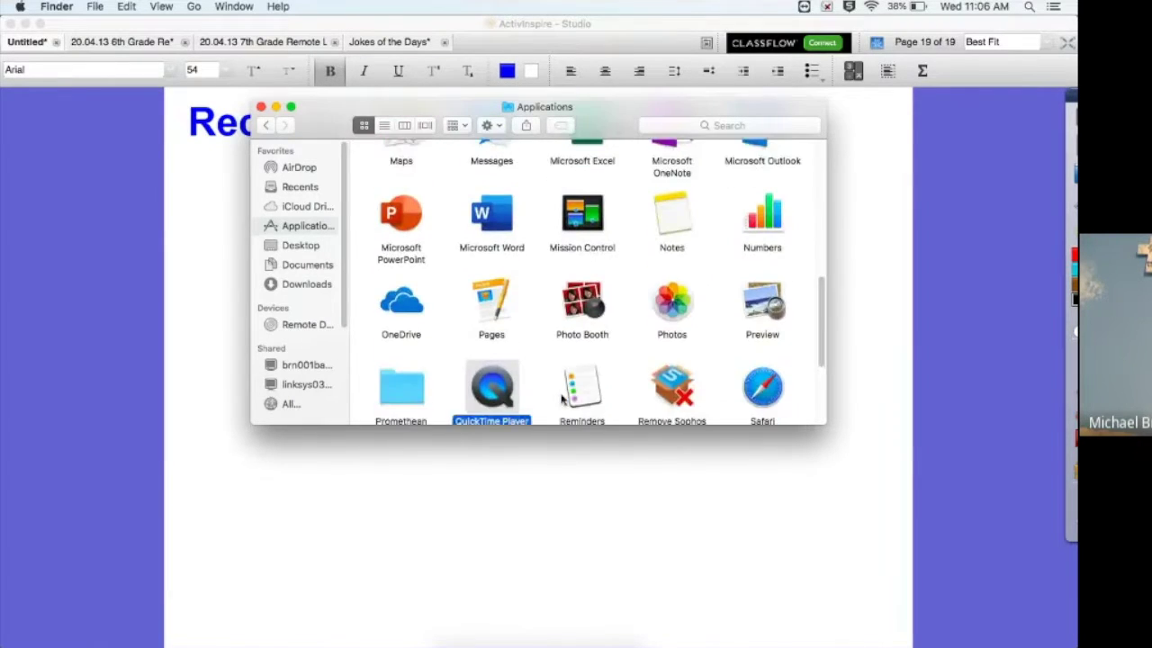
double_click(501, 360)
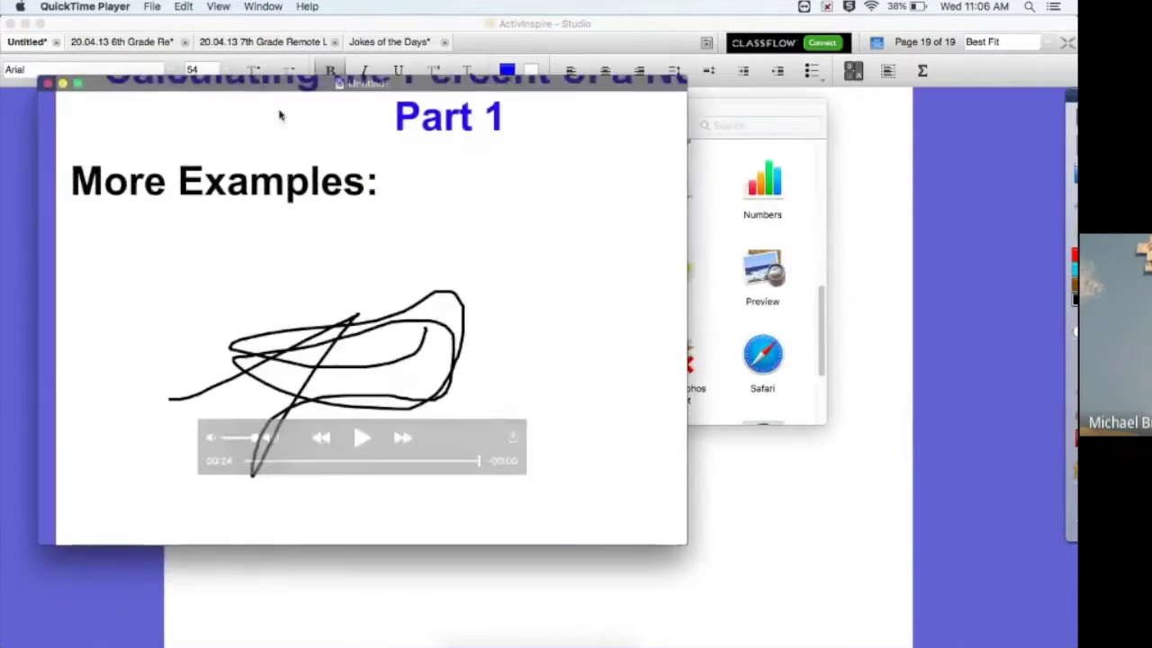
click(63, 84)
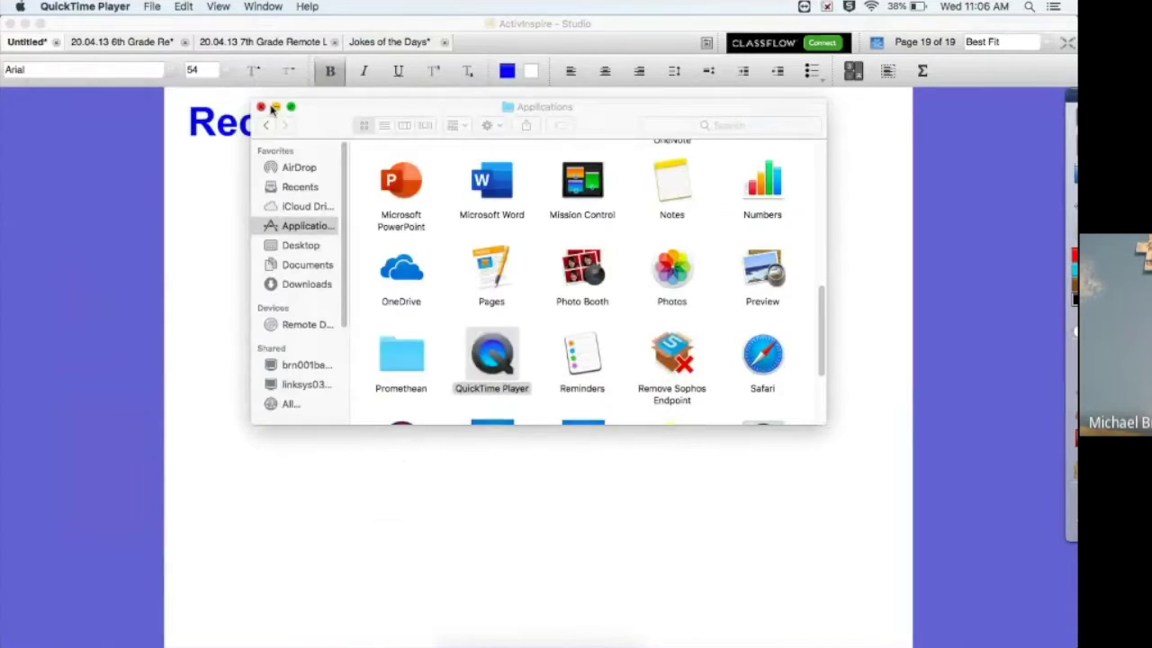
click(278, 111)
Step: Create a new screen recording and review its microphone and mouse-click options without changing them
click(153, 7)
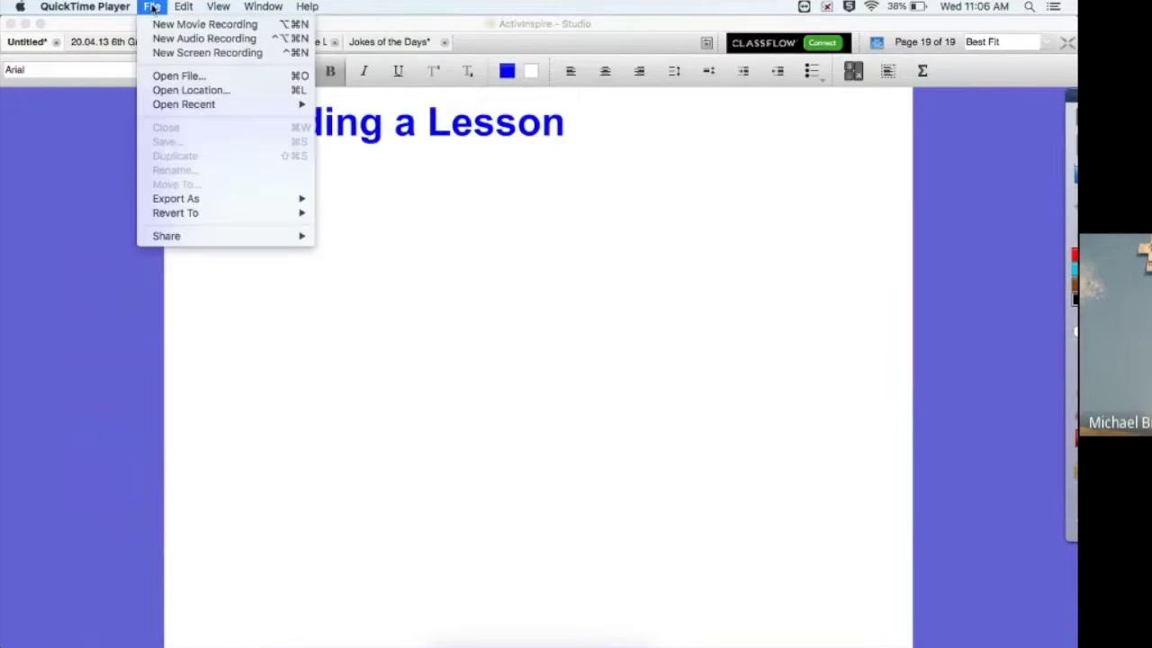
click(163, 54)
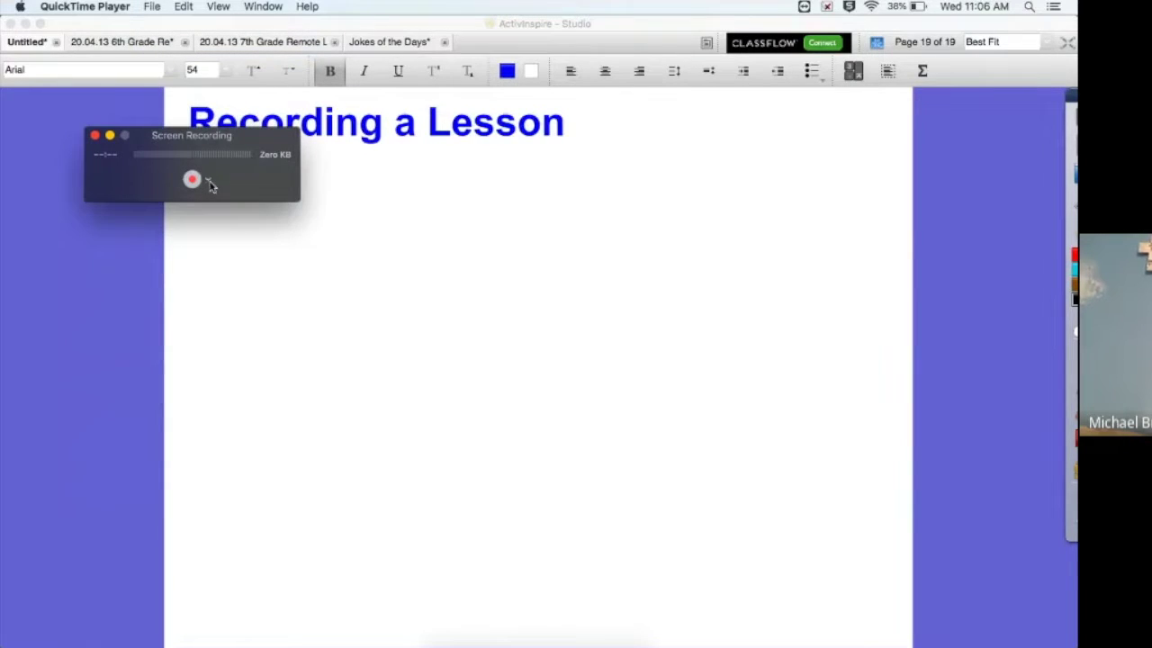
click(209, 183)
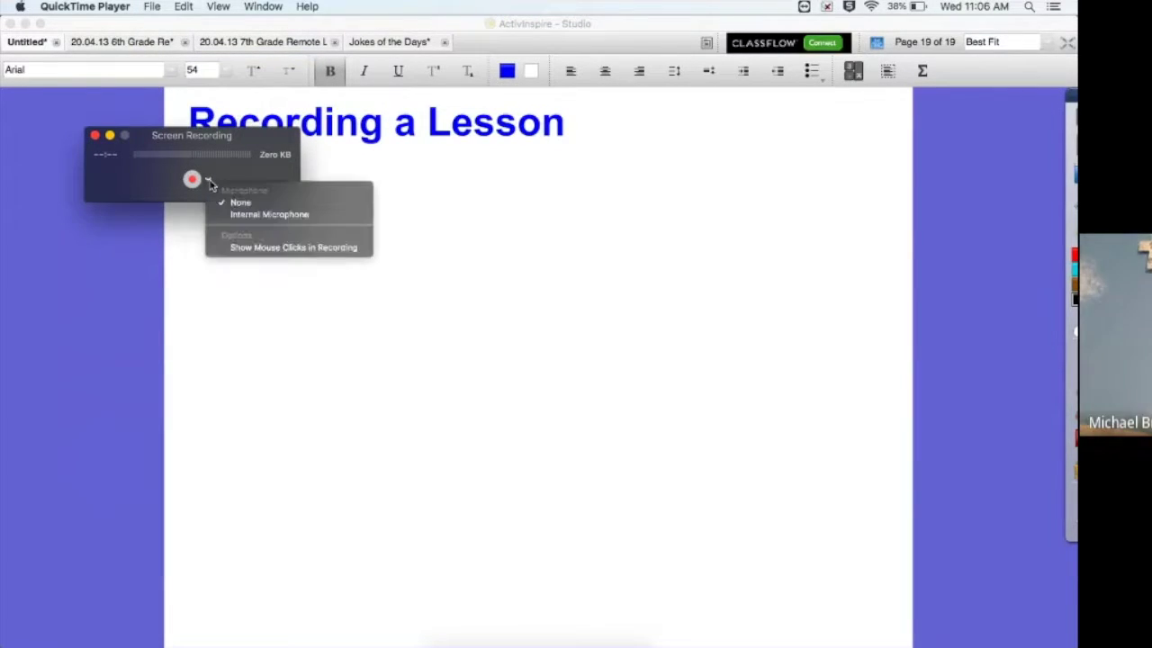
click(278, 176)
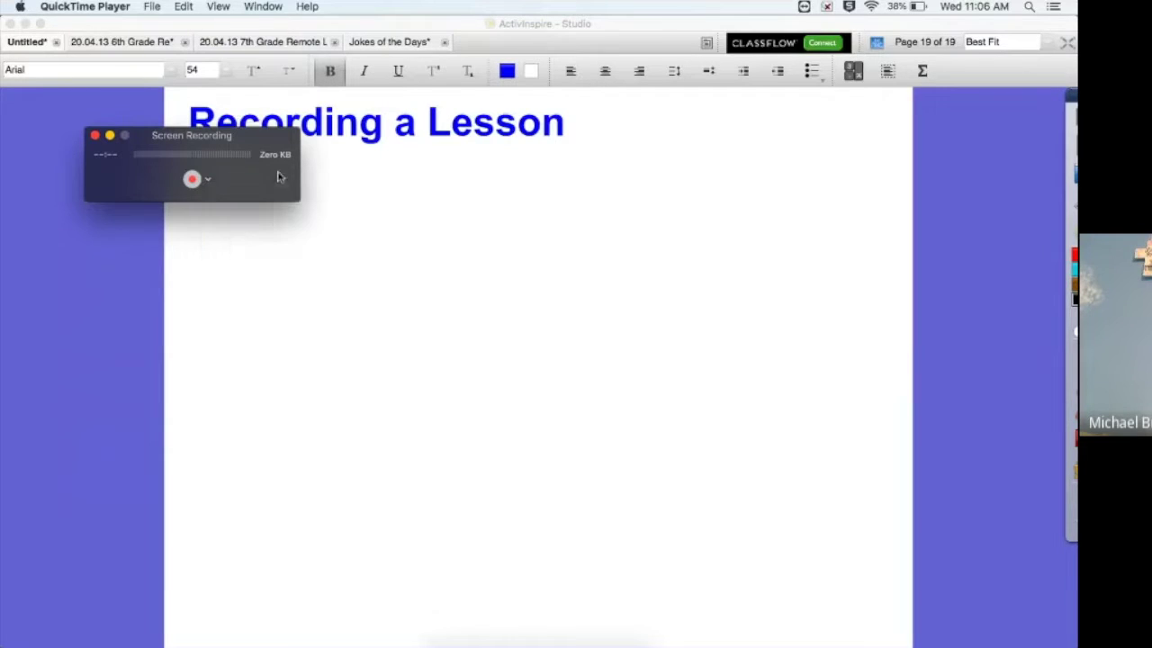
Step: Start recording only the part of the screen covering the white "Recording a Lesson" page
click(192, 181)
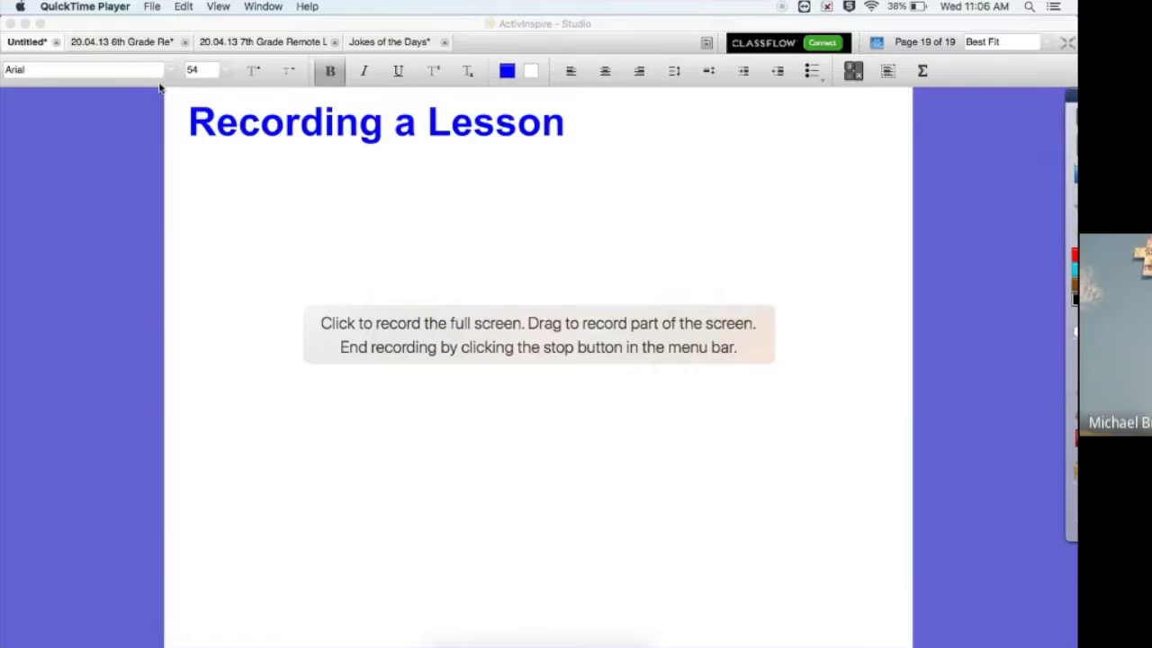
drag(159, 86, 916, 647)
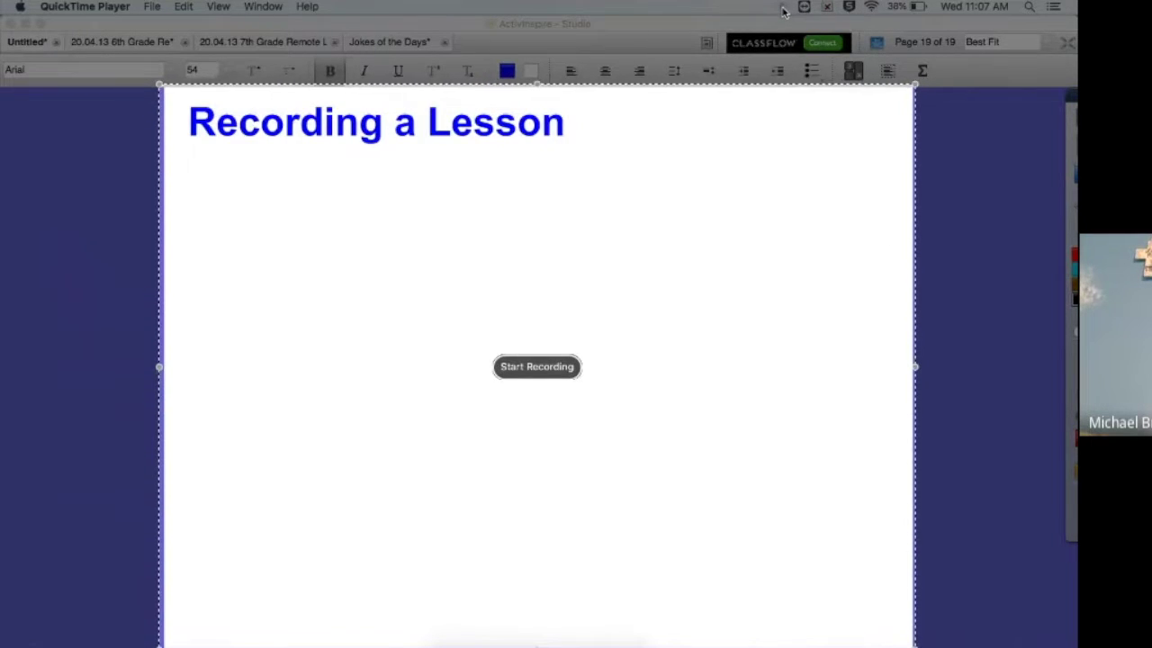
click(545, 367)
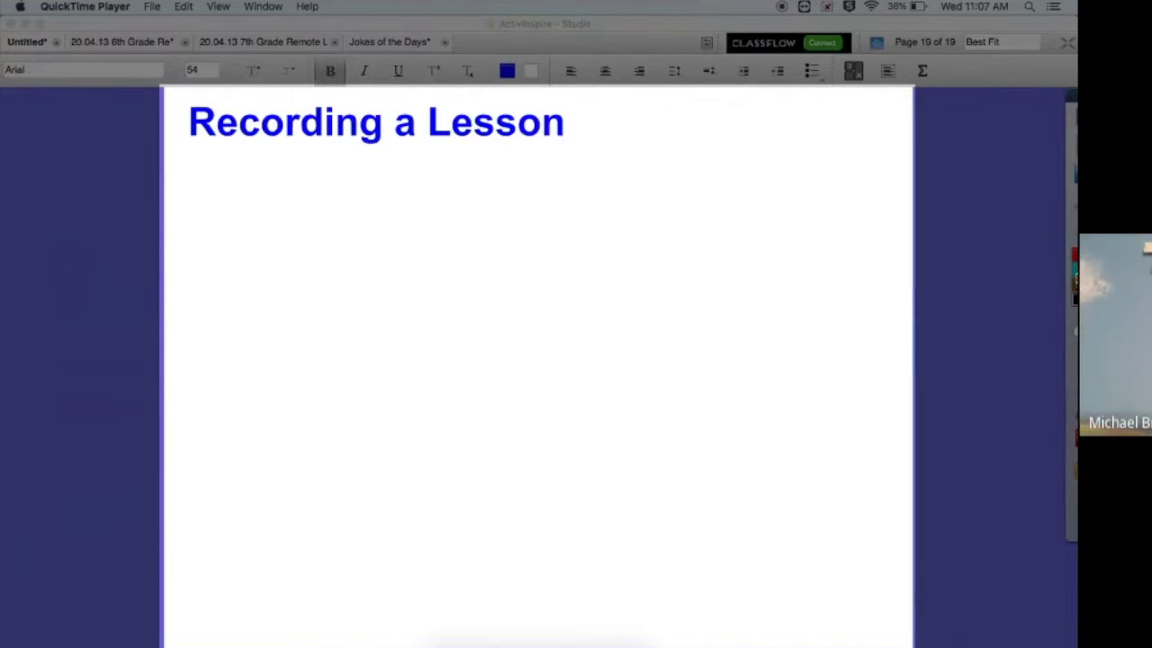
Step: Switch to ActivInspire and add a text box below the page title reading "Promethean ActivInspire"
click(1069, 372)
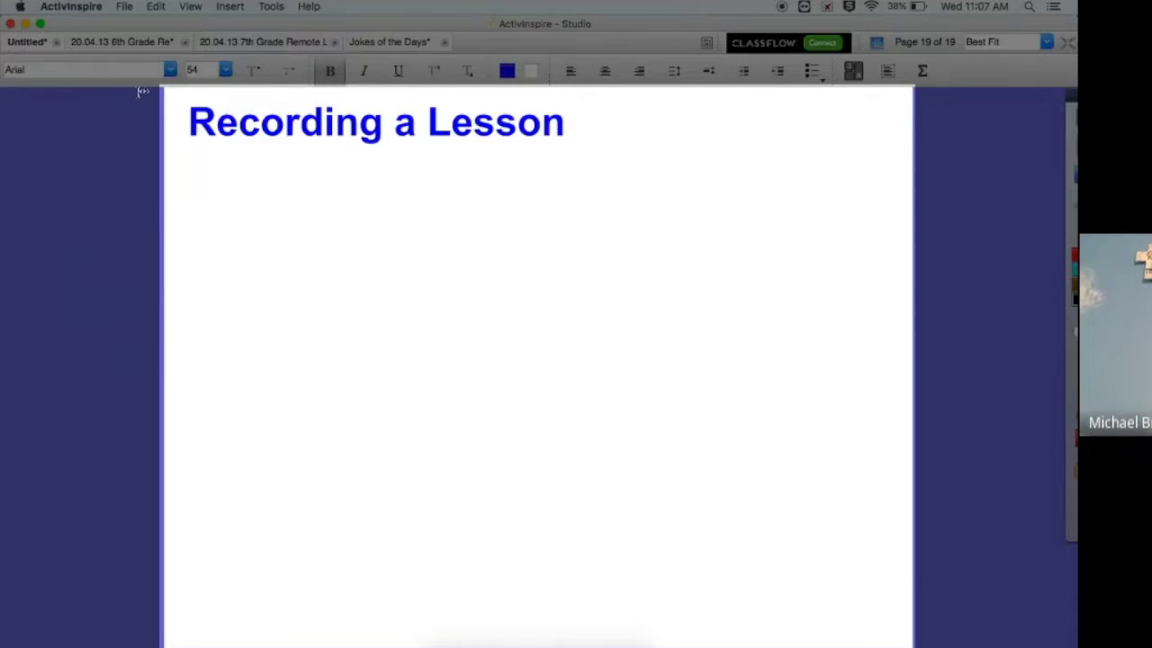
mouse_move(1073, 410)
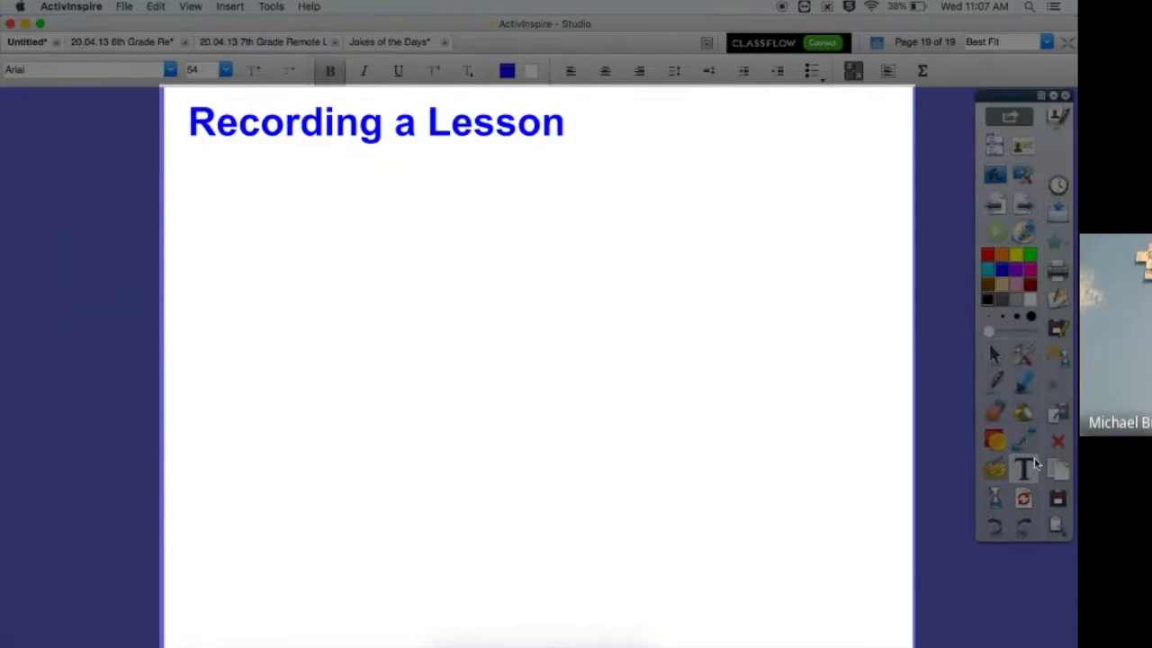
click(1025, 475)
click(196, 210)
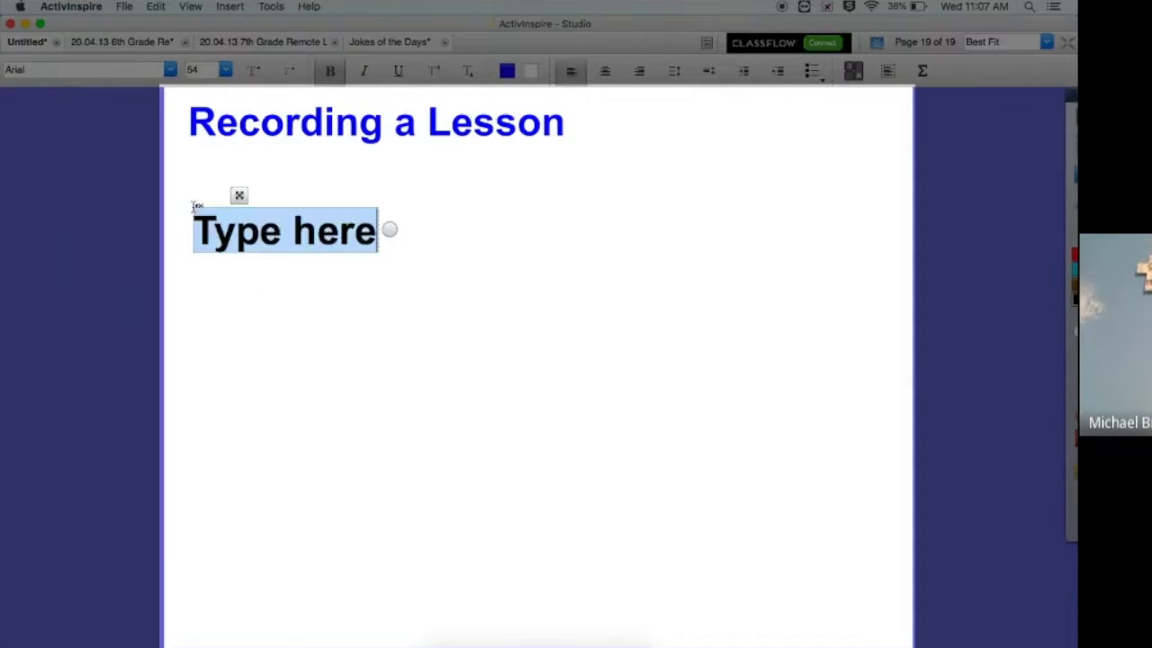
text(Promethan)
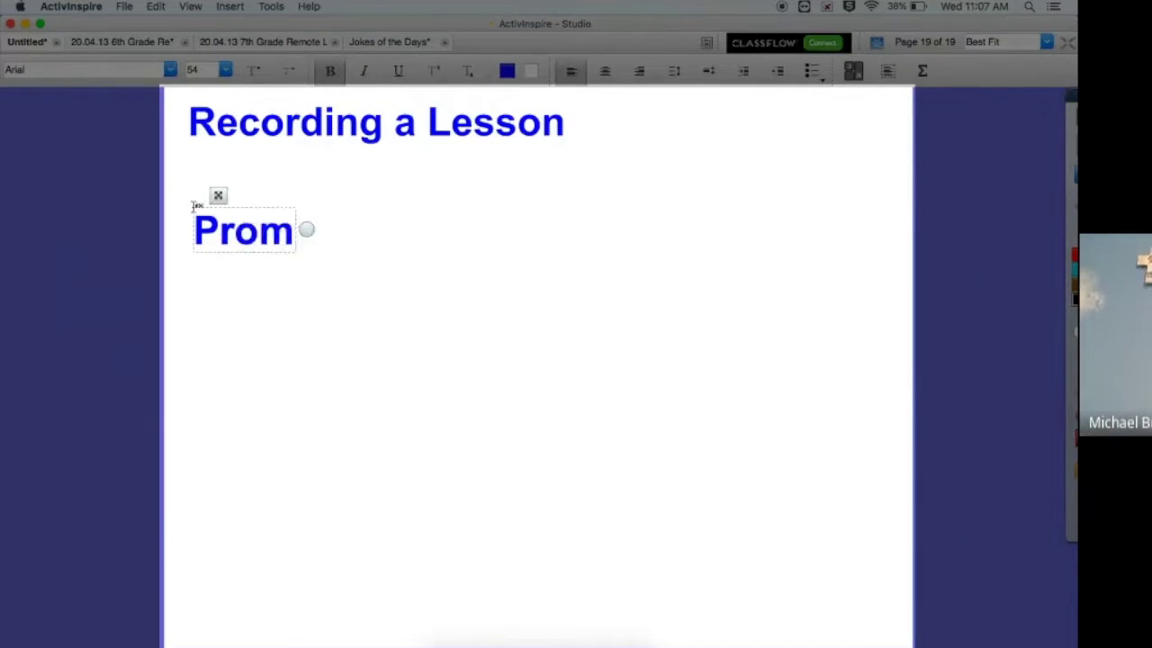
key(BackSpace)
key(BackSpace)
text(ean S)
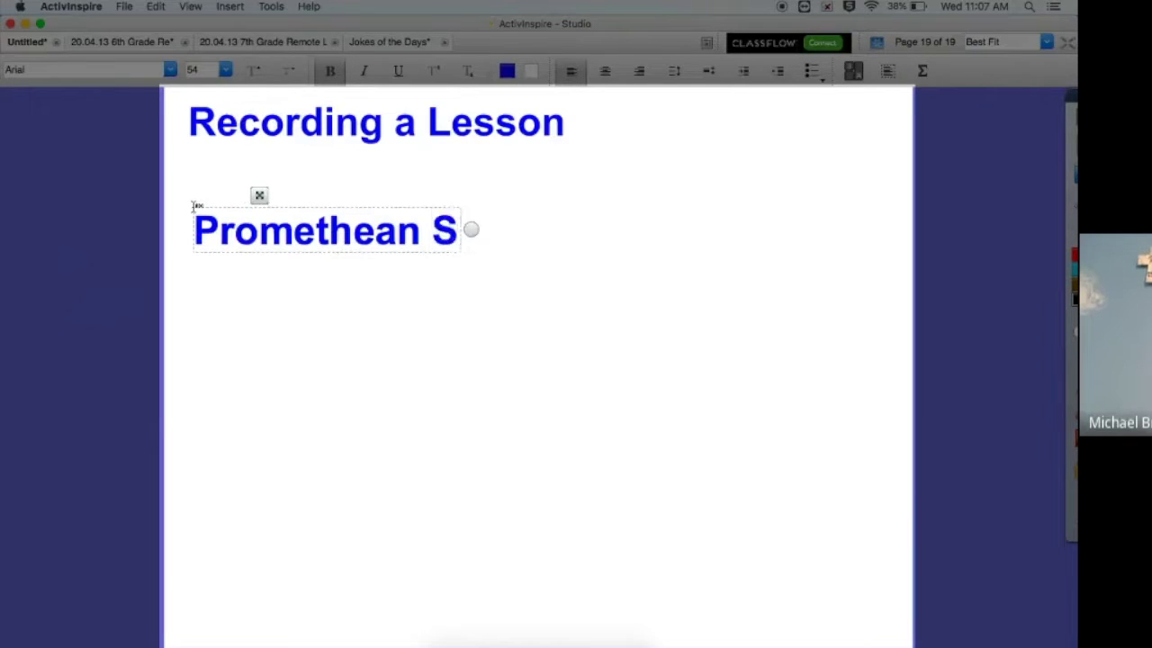
key(BackSpace)
text(Activ)
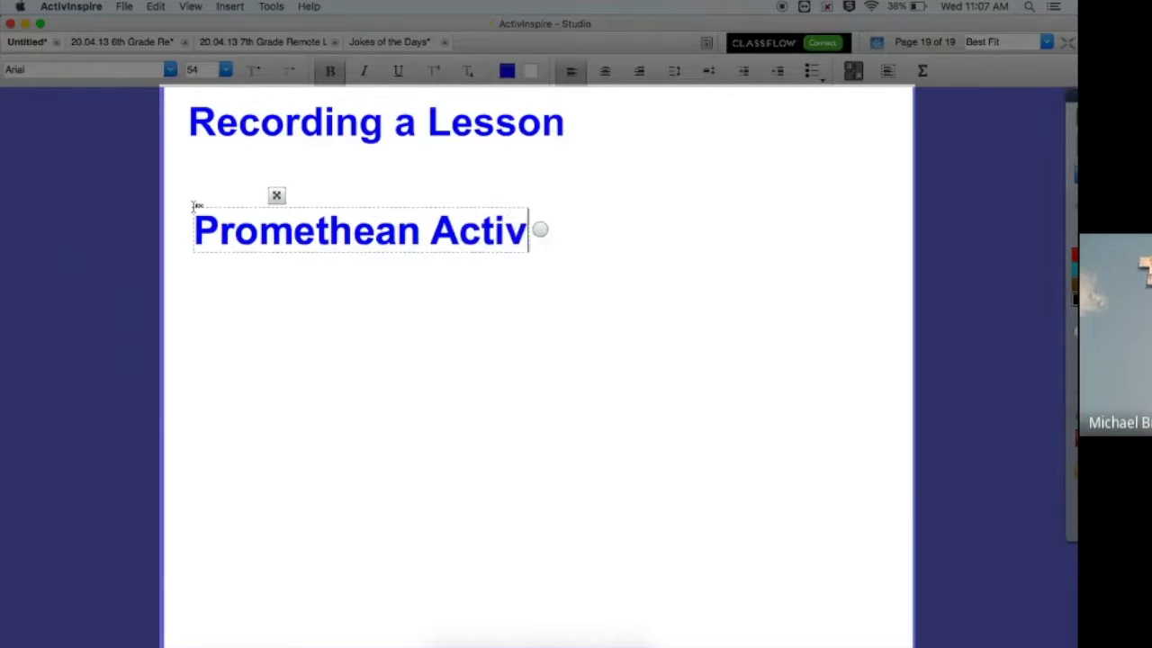
text(Inspire)
key(Return)
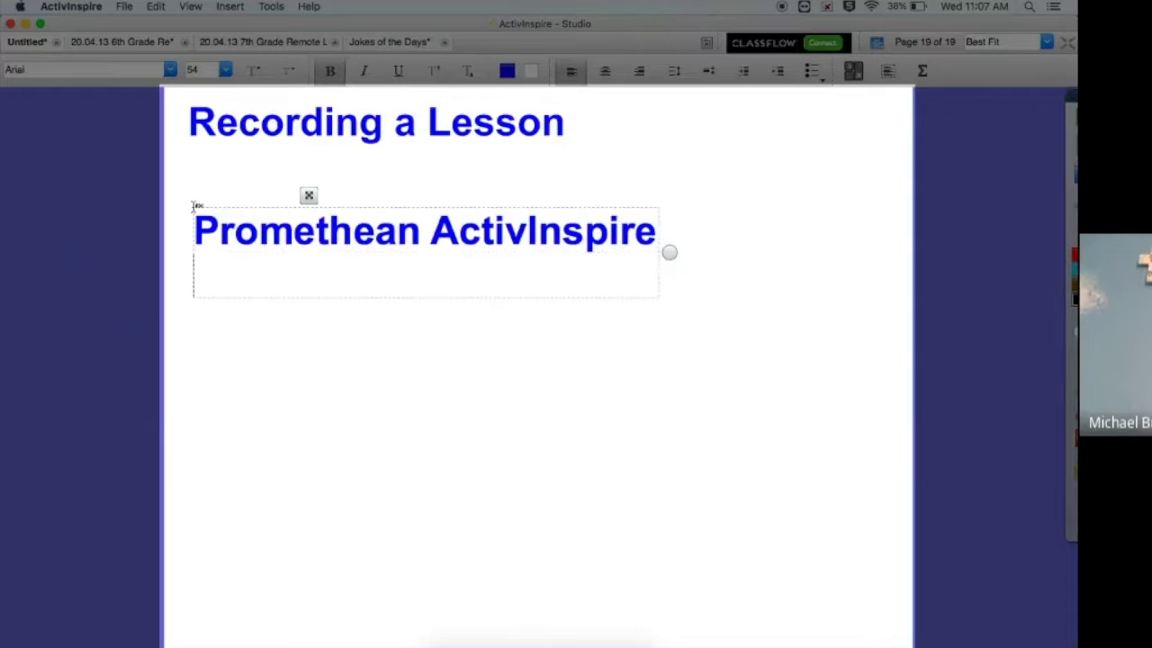
Step: Add the line "(students are used to it)" to the text box, followed by a blank line
text((students ar)
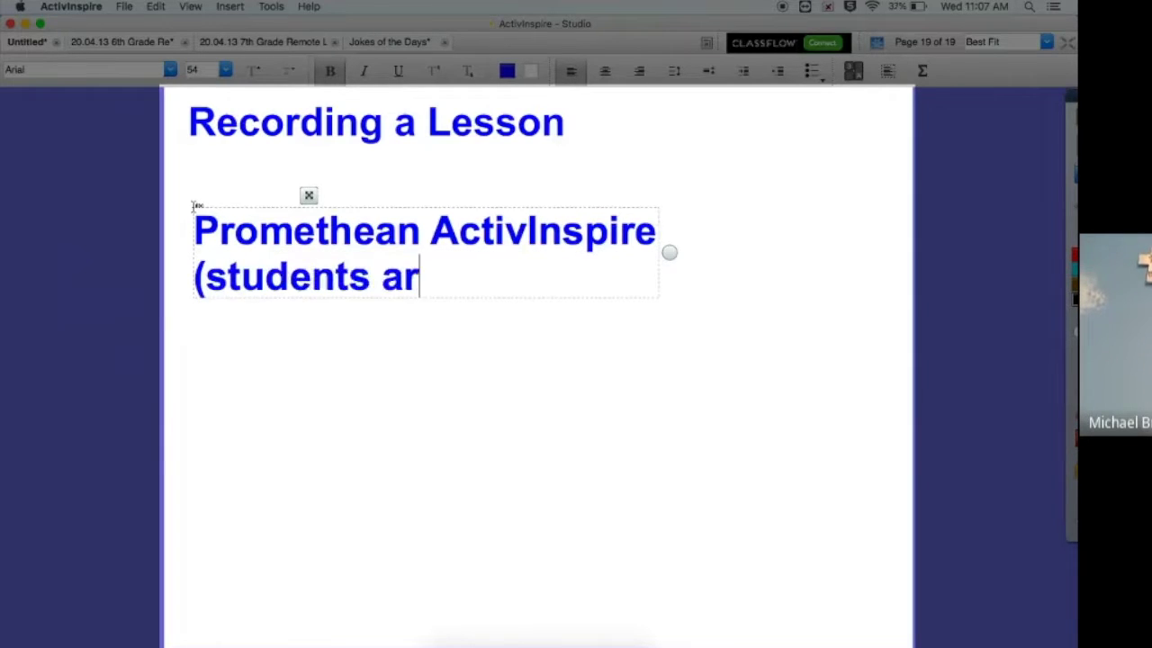
text(e used to it)
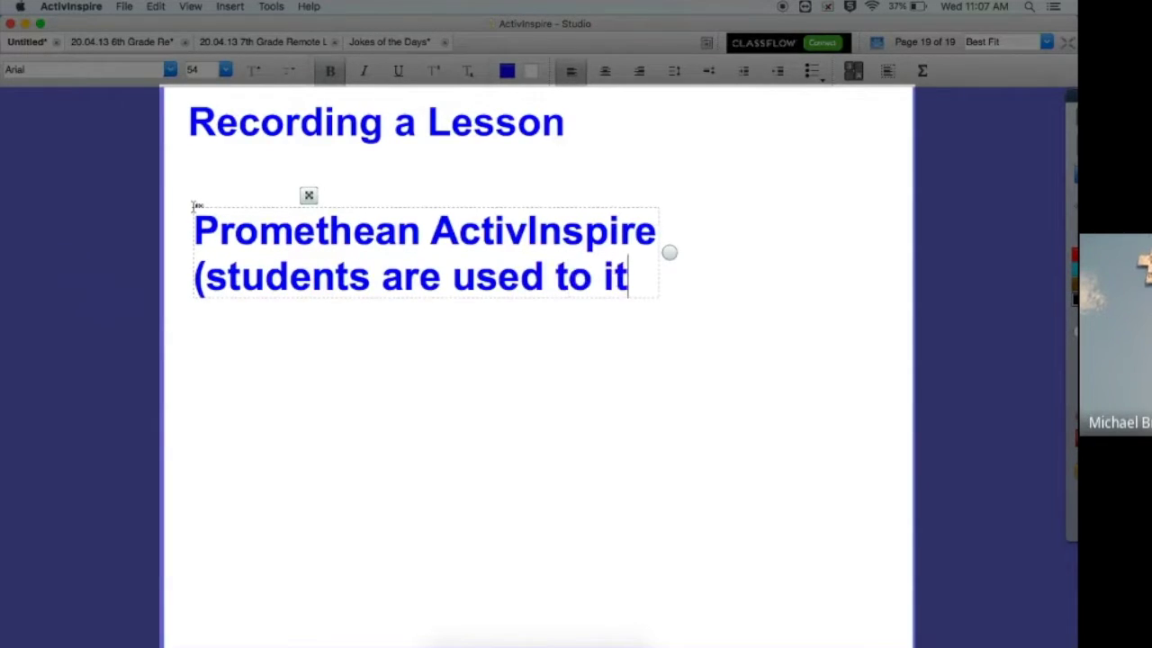
text())
key(Return)
key(Return)
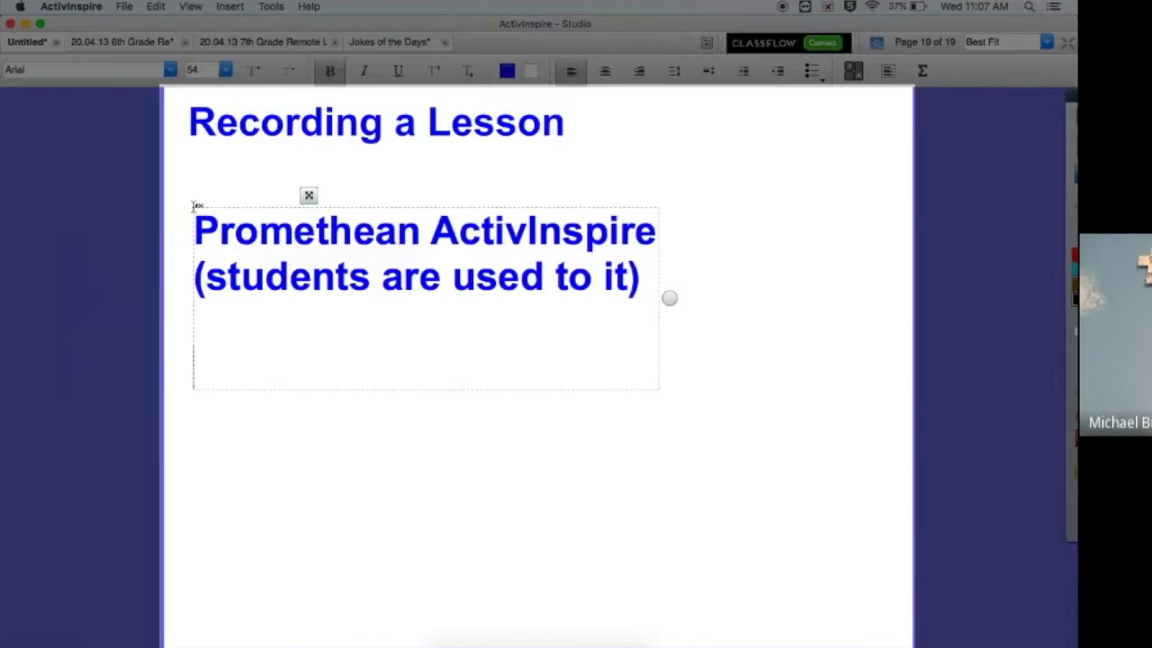
Step: Write the instruction "QuickTime-- file, new screen recording, select the screen size, begin recording." in the text box
text(QuickTime)
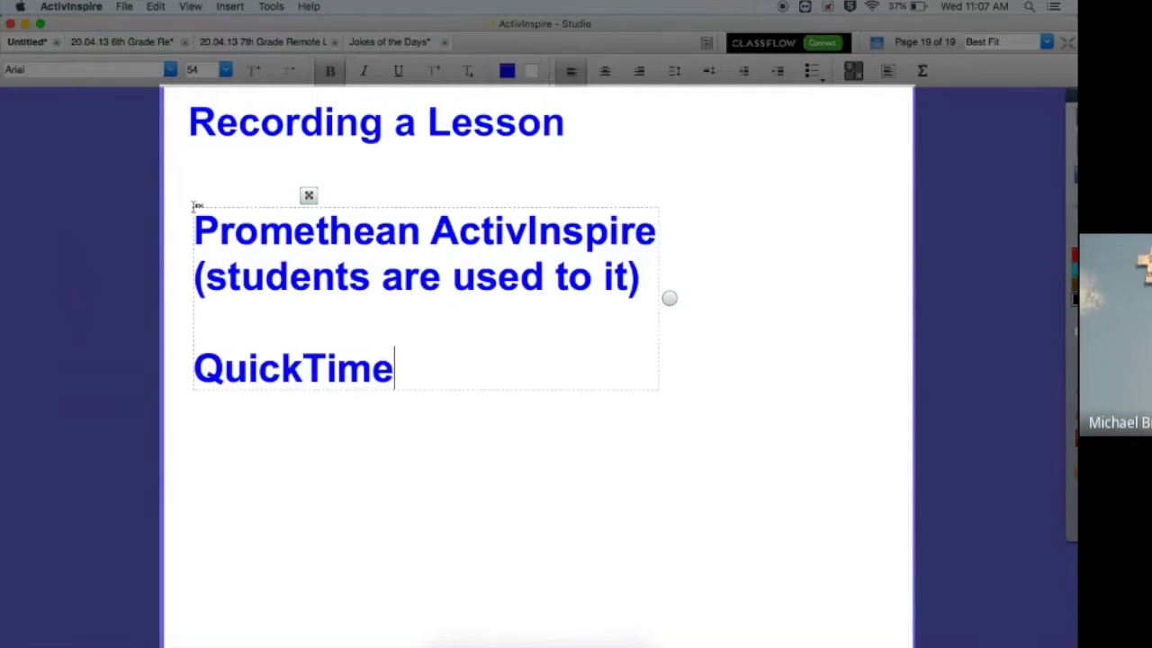
text(-- file, new )
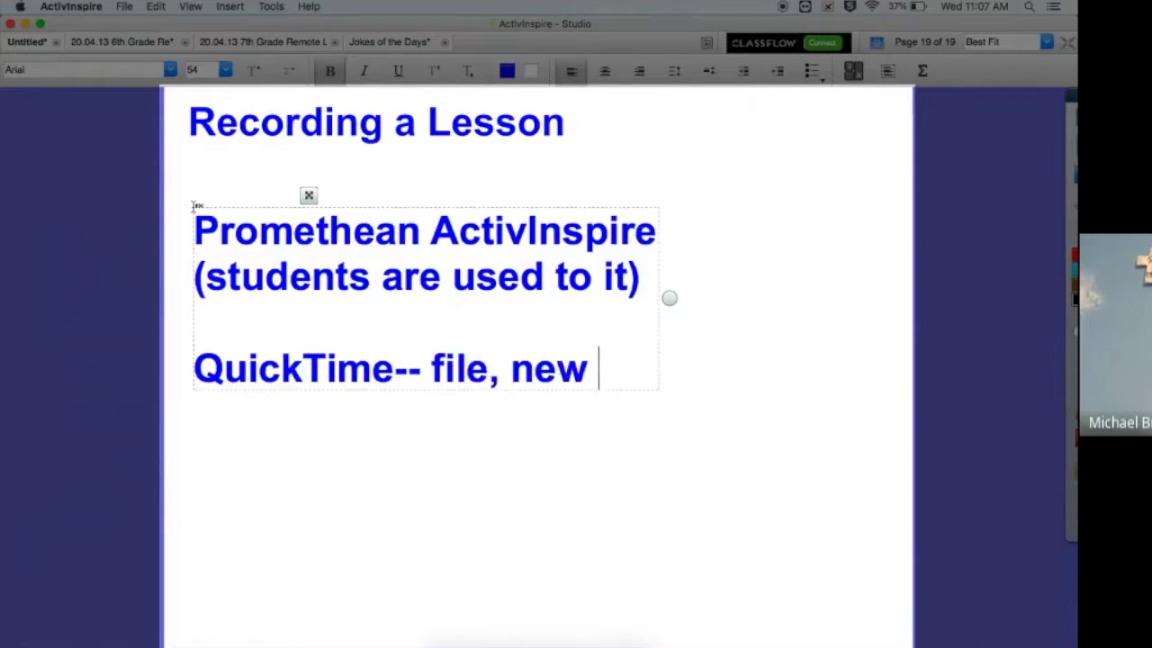
text(screen )
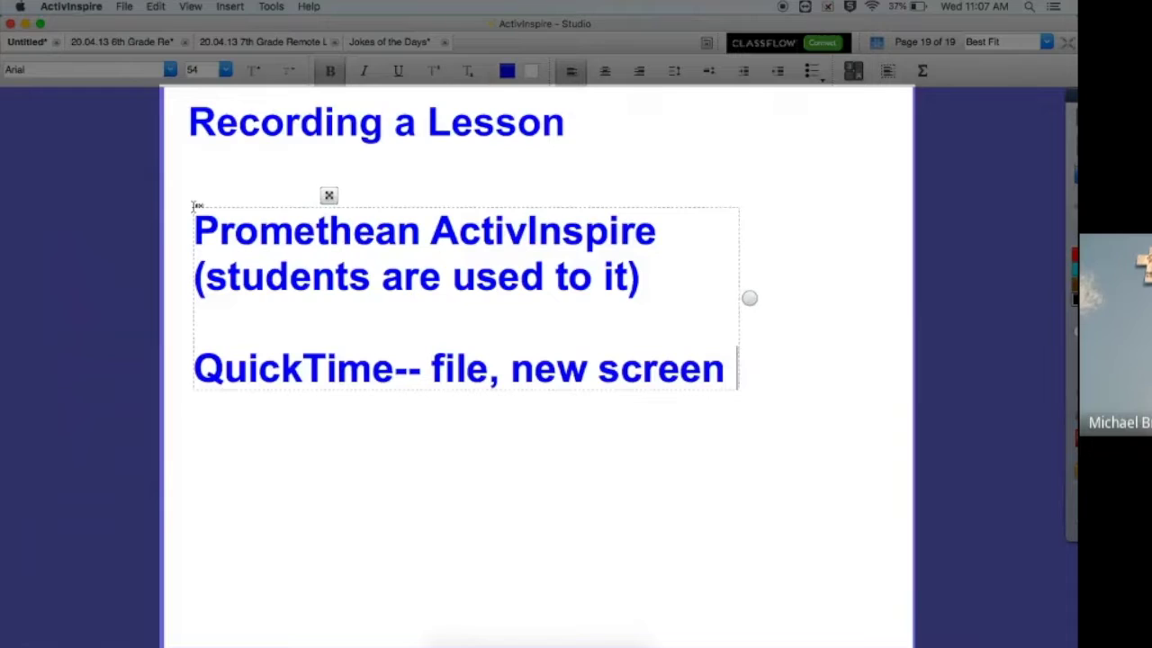
text(recording)
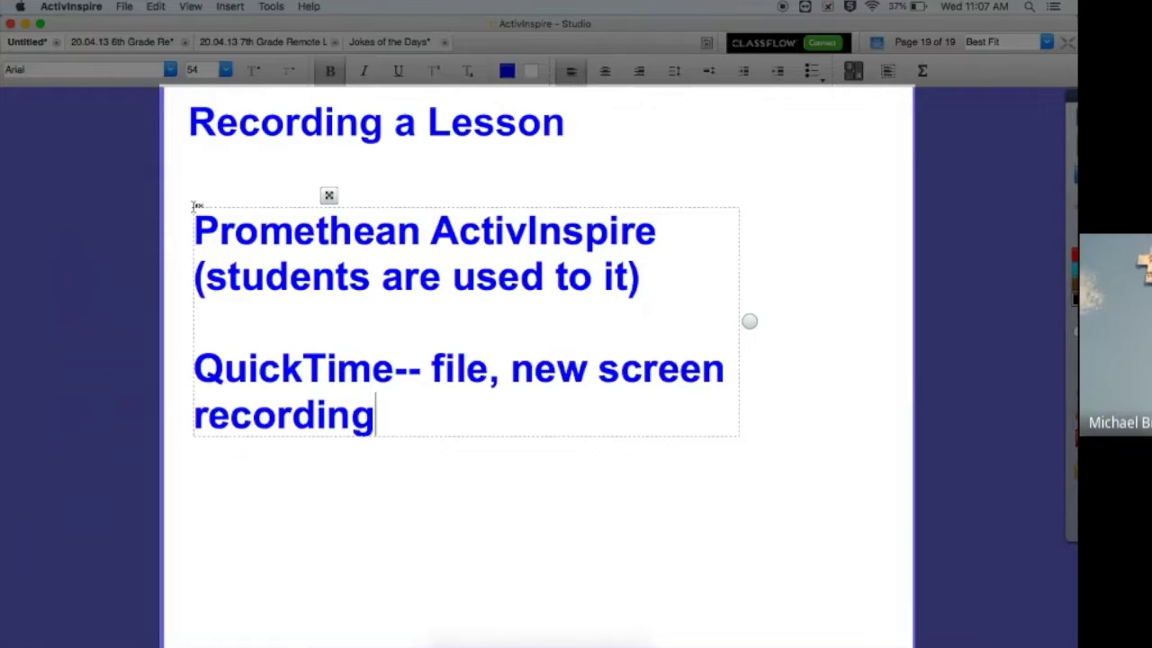
text(, select the s)
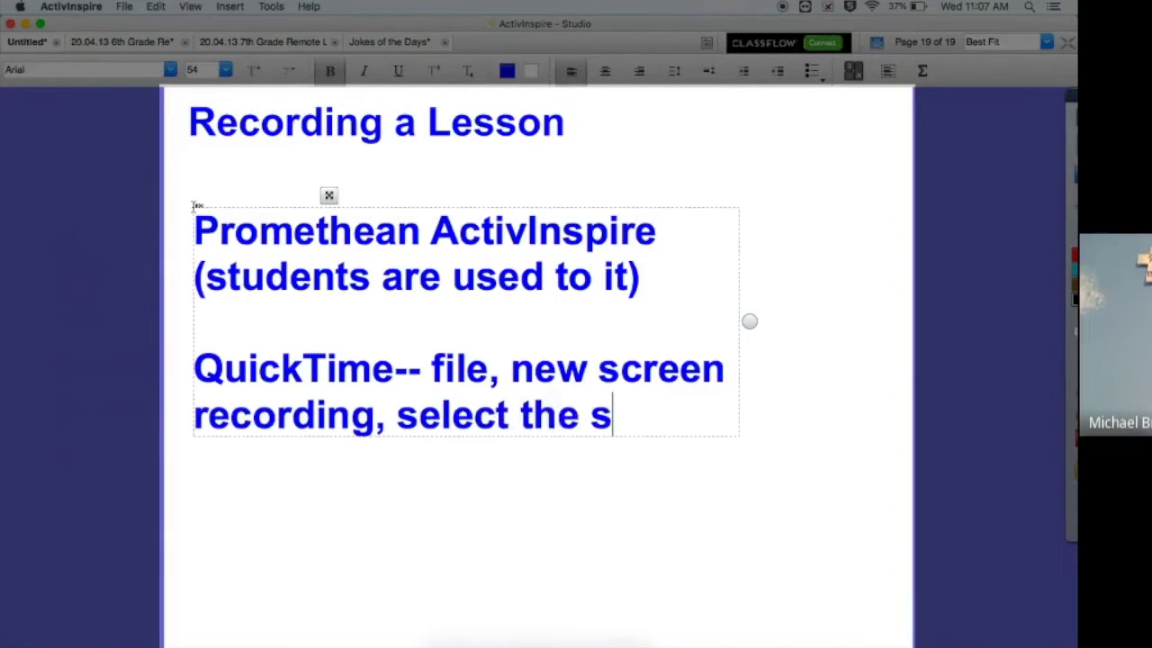
text(creen size,)
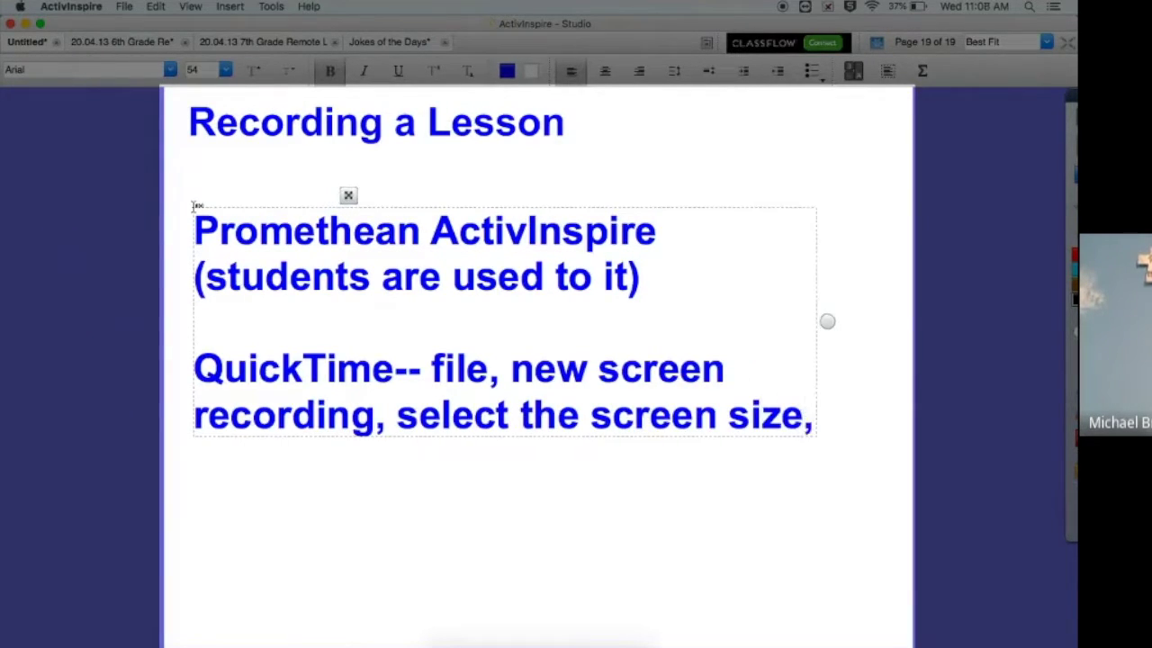
text( begin rec)
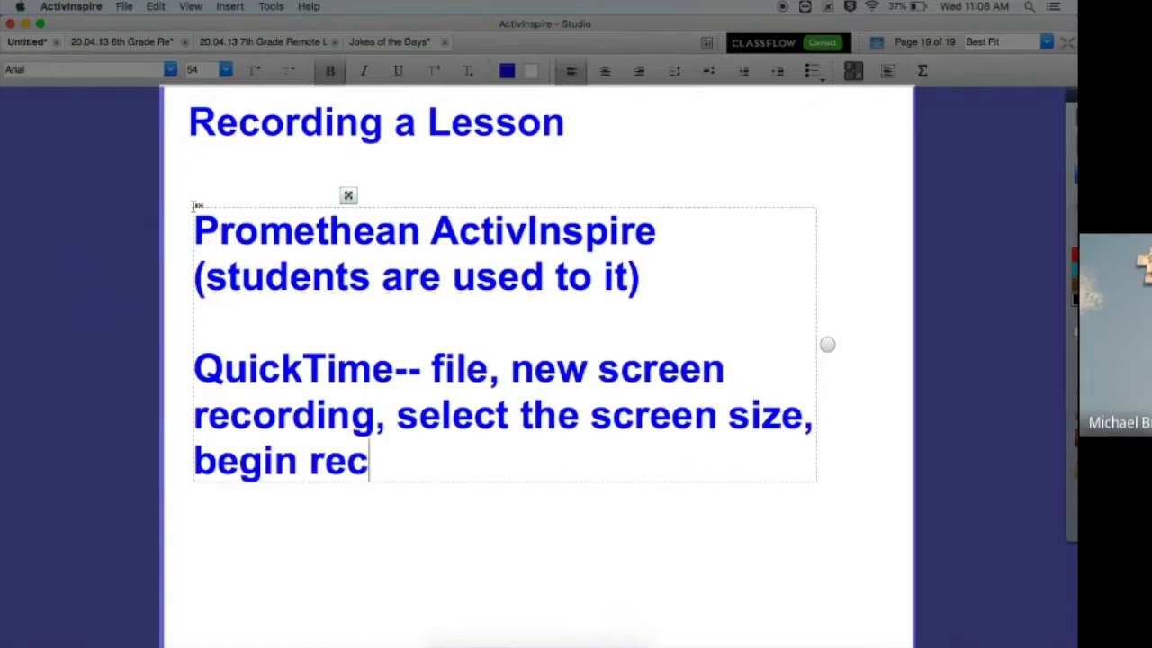
text(ording.)
Step: Add a new line to the text box reading "Done? Click on the stop button at the top of the screen."
key(Return)
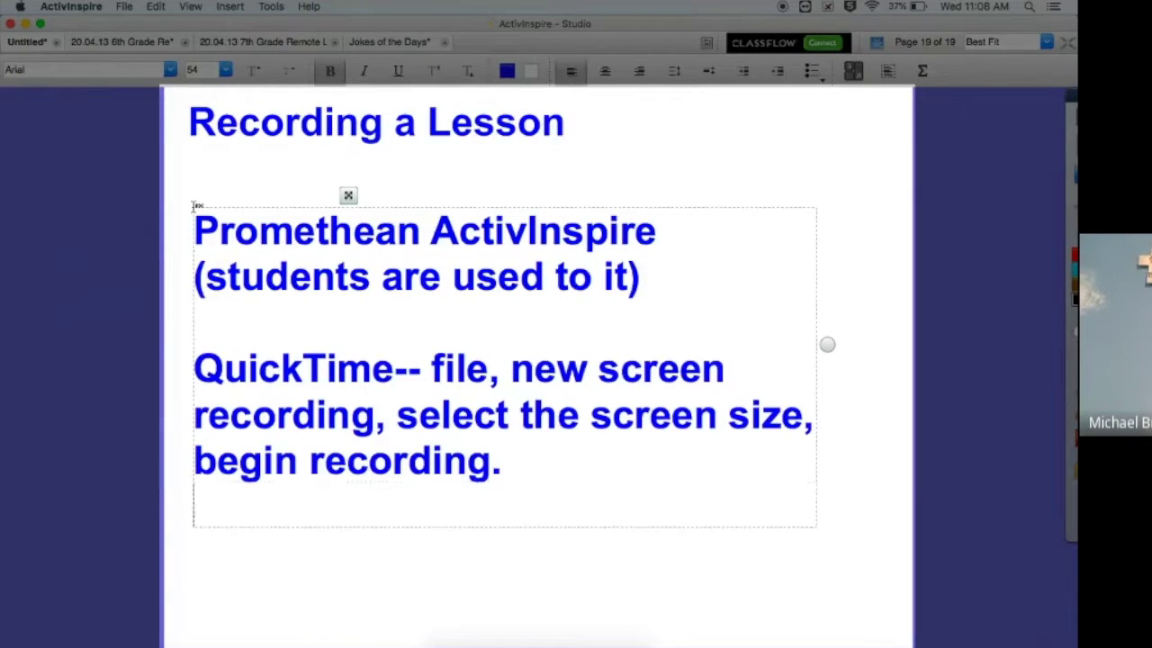
text(Done?)
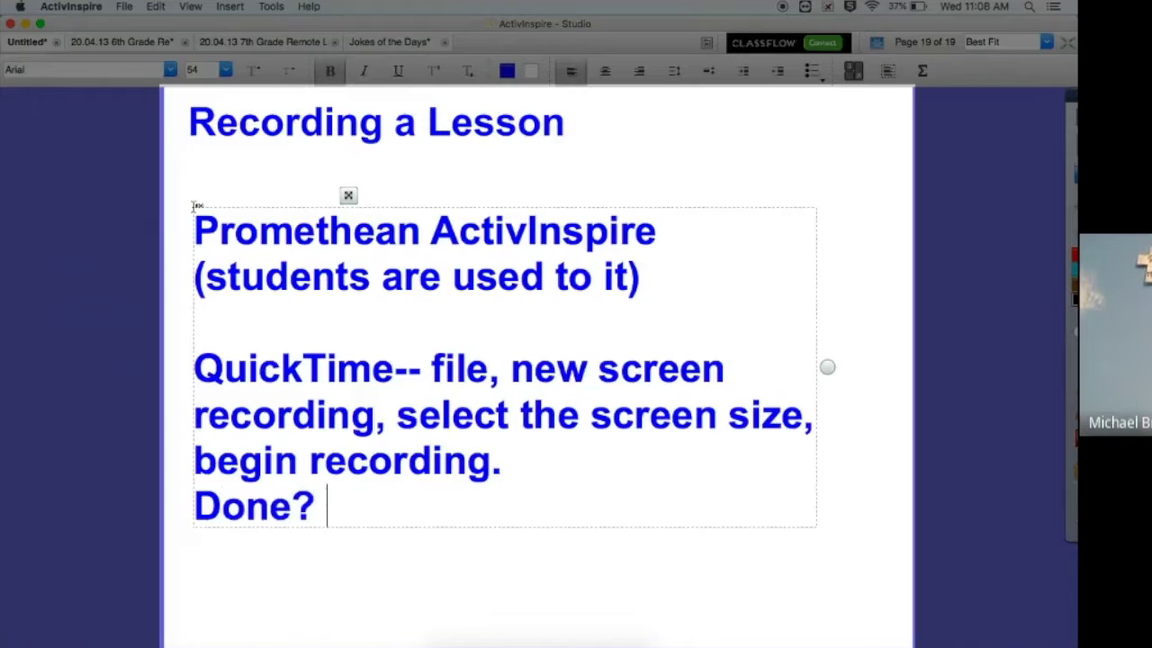
text( Click on the)
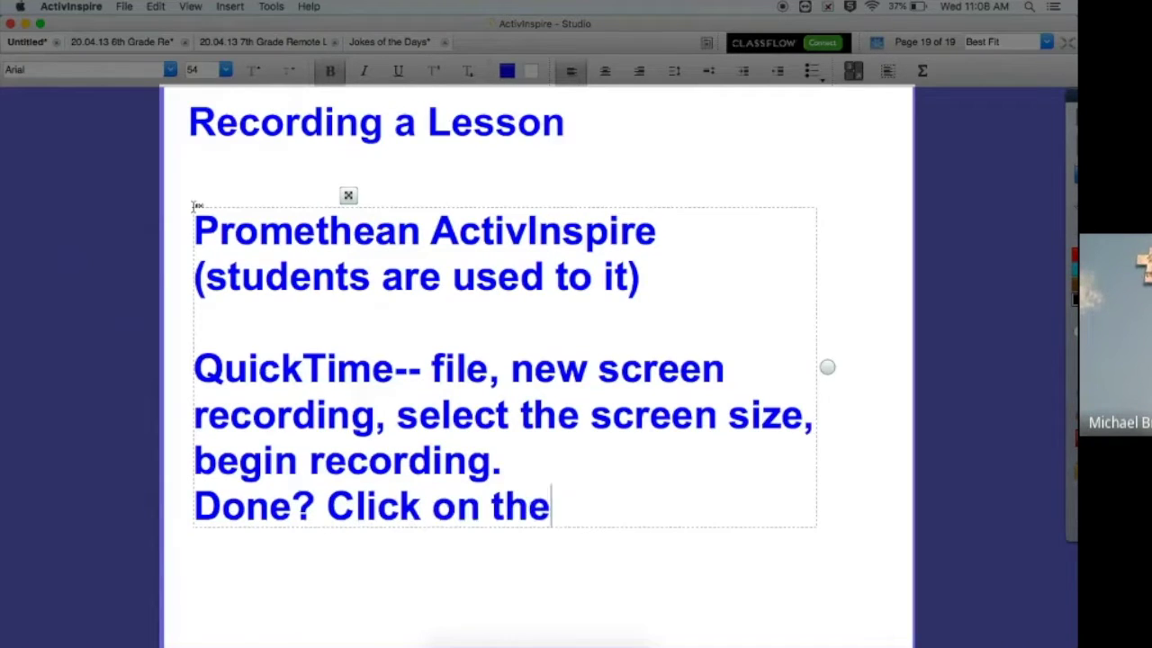
text( stop button a)
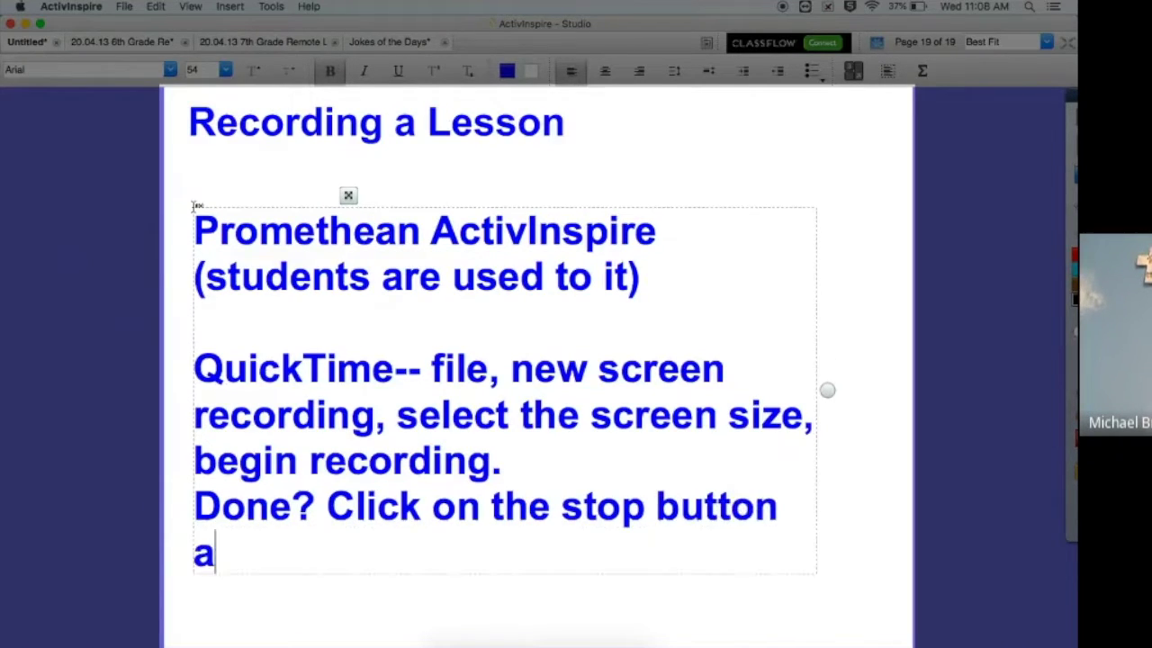
text(t the sto)
key(BackSpace)
key(BackSpace)
key(BackSpace)
text(top )
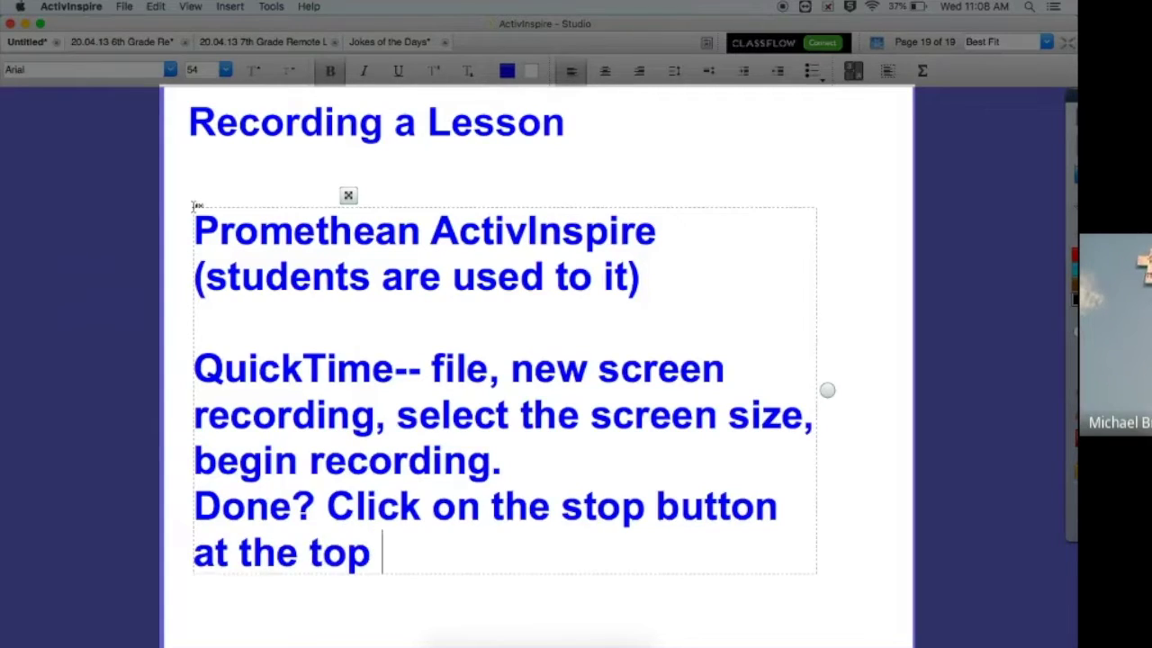
text(of the screen.)
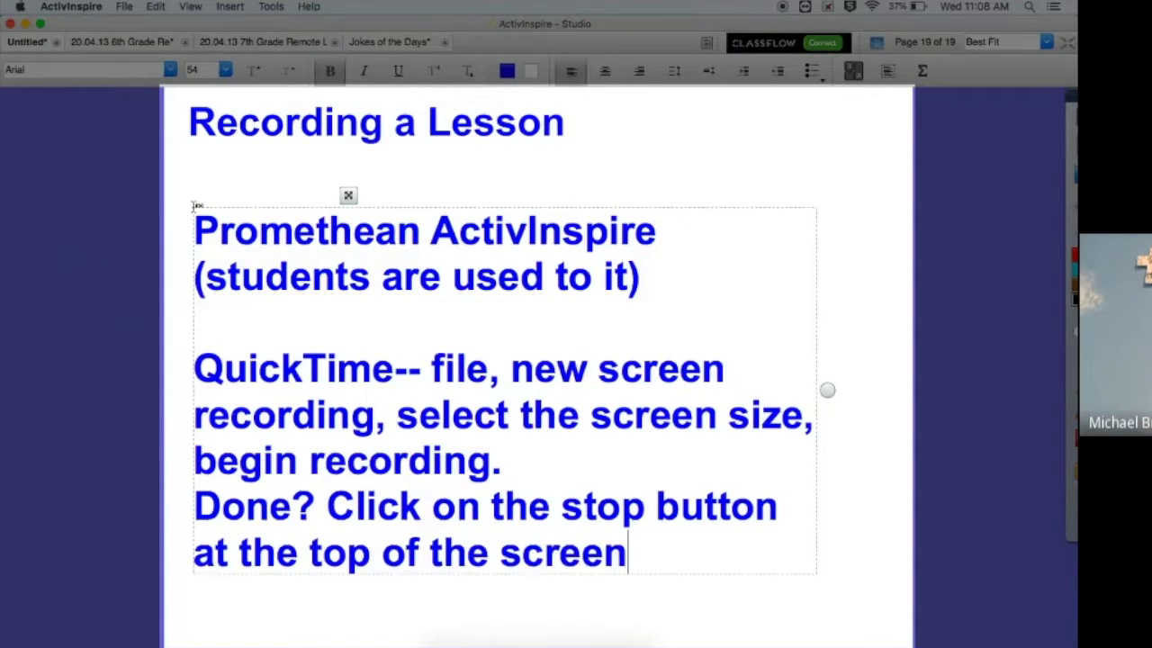
click(882, 301)
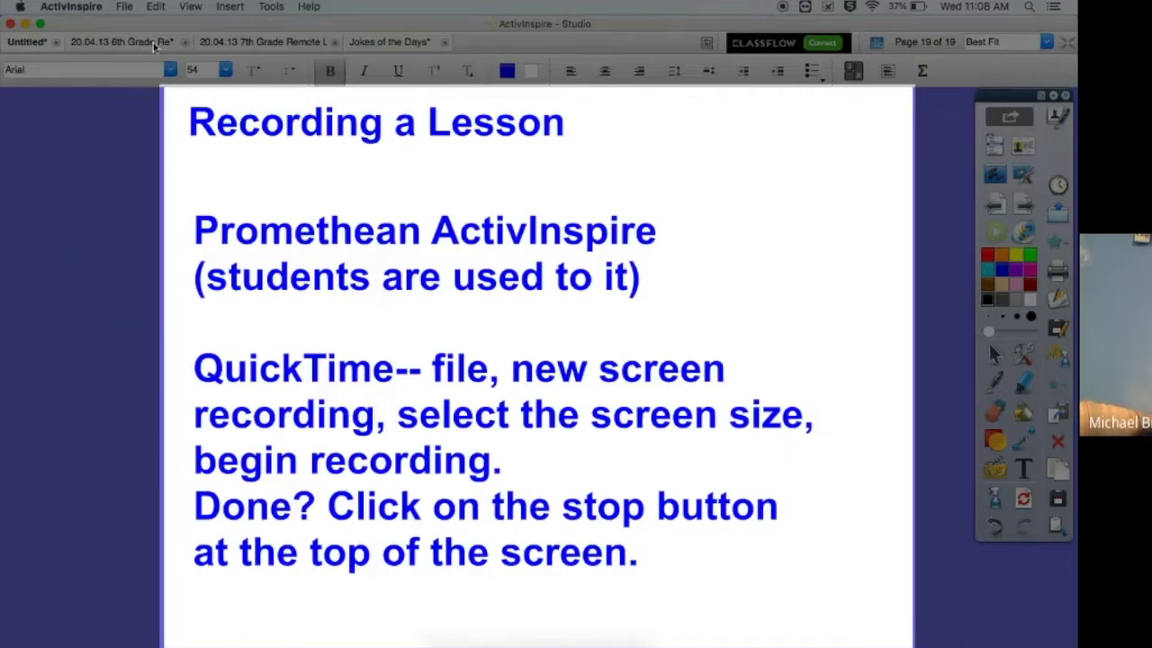
Step: Browse the "Solving Inequalities and Plotting" pages in the 7th Grade Remote flipchart, then return to the "Recording a Lesson" page
click(227, 42)
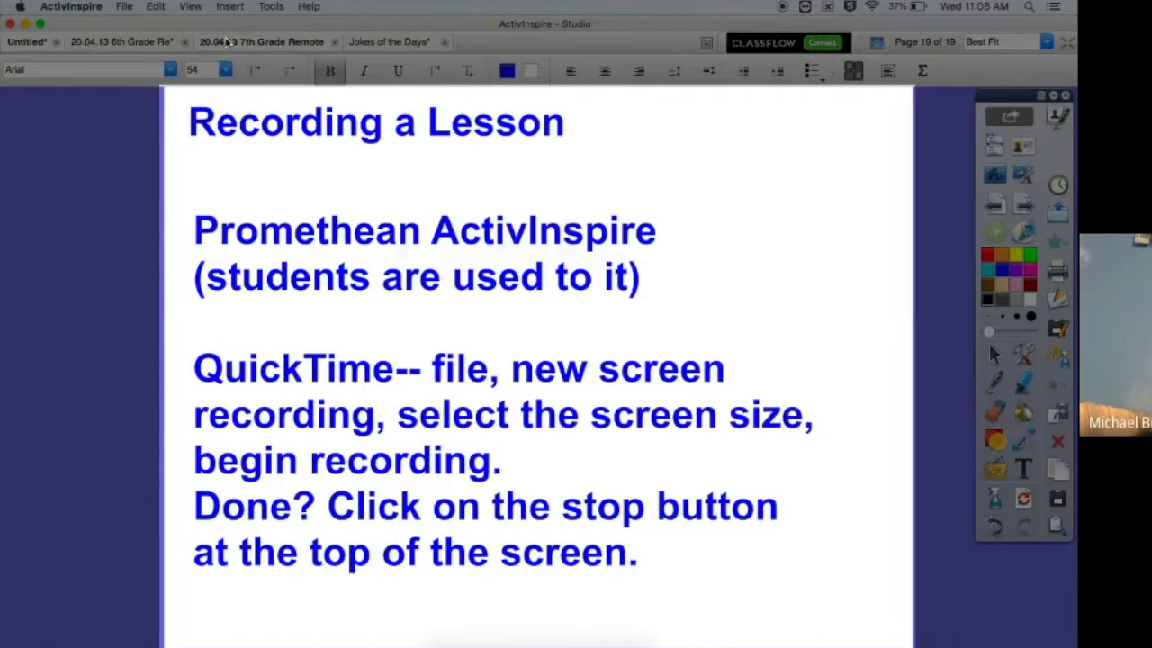
click(997, 208)
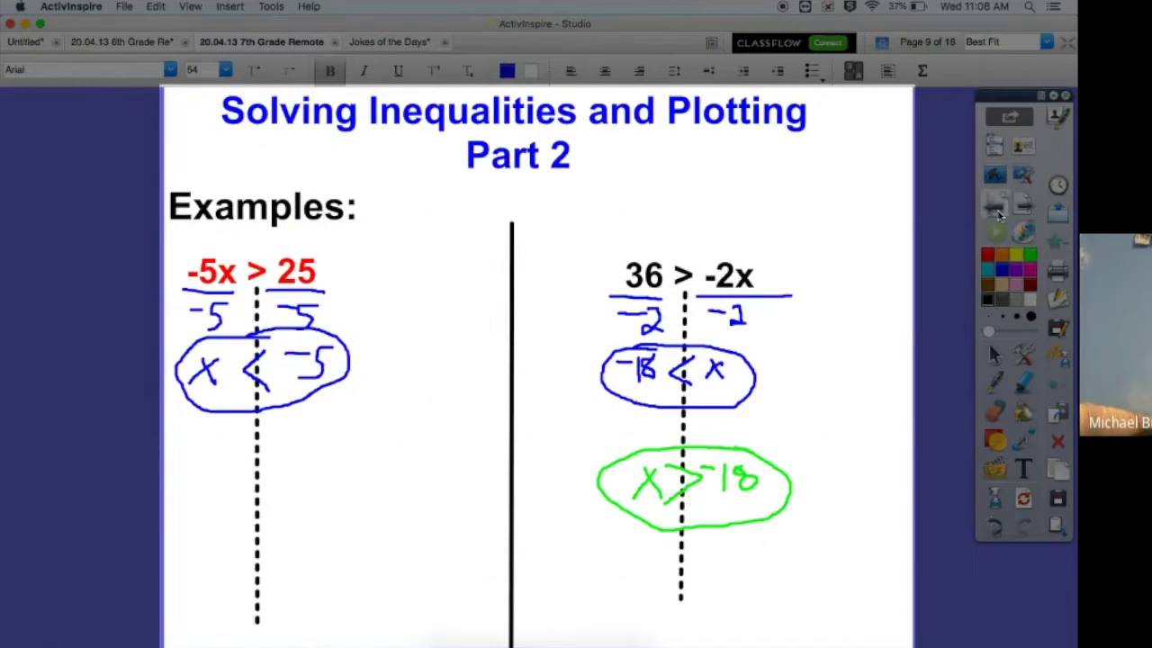
click(997, 209)
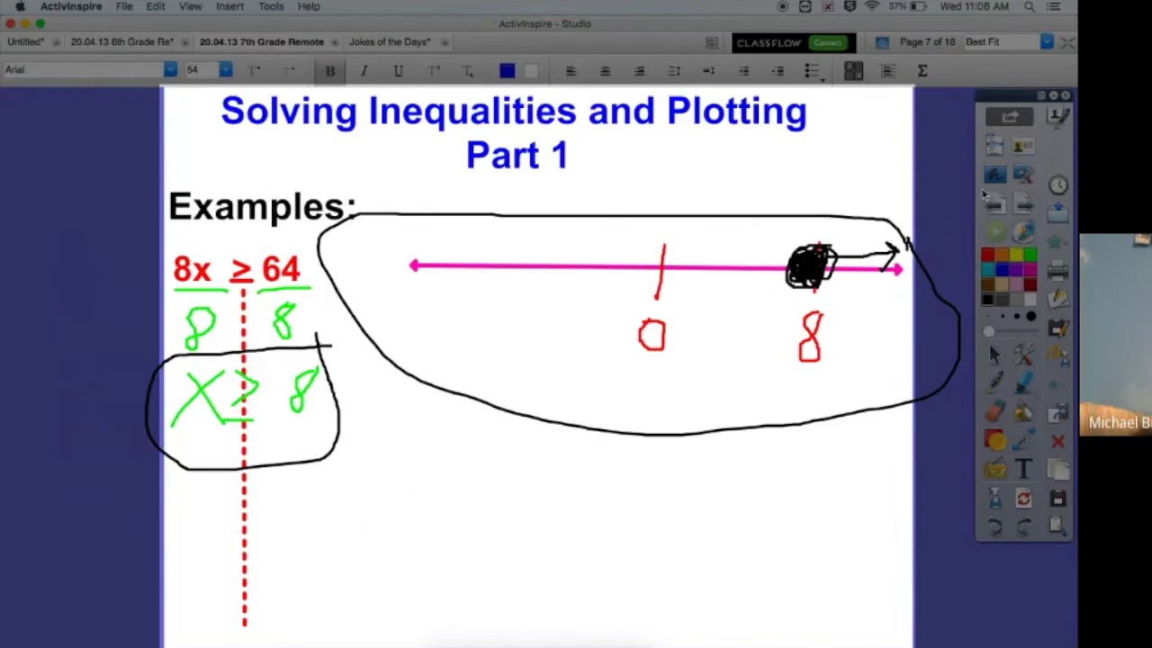
click(1026, 213)
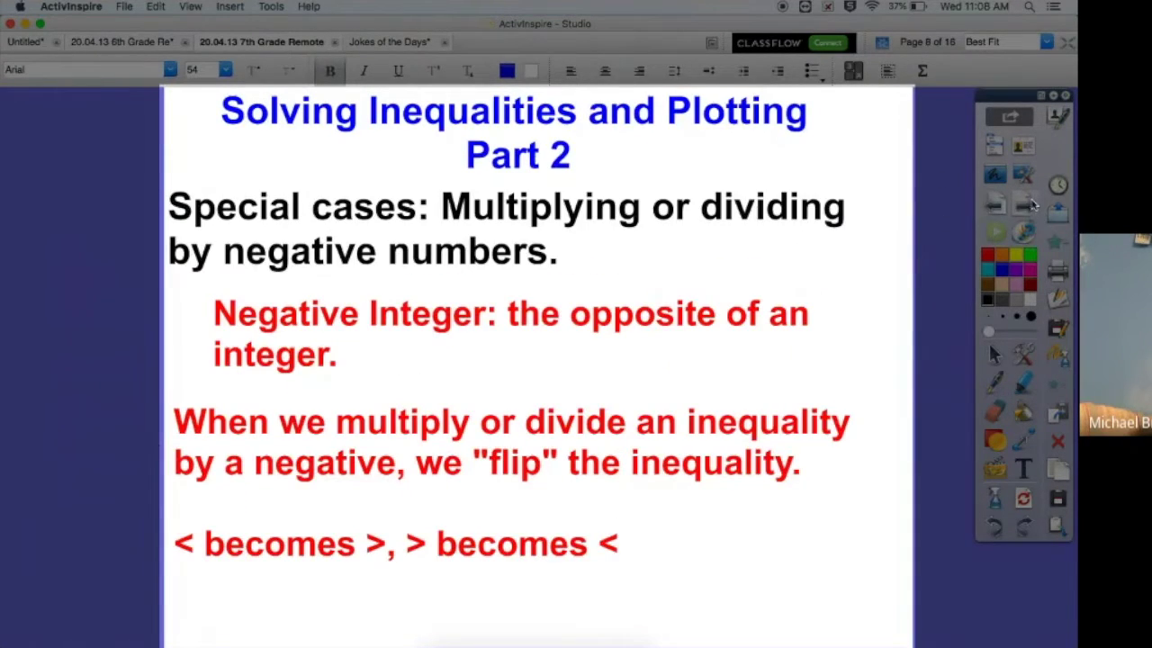
click(1025, 213)
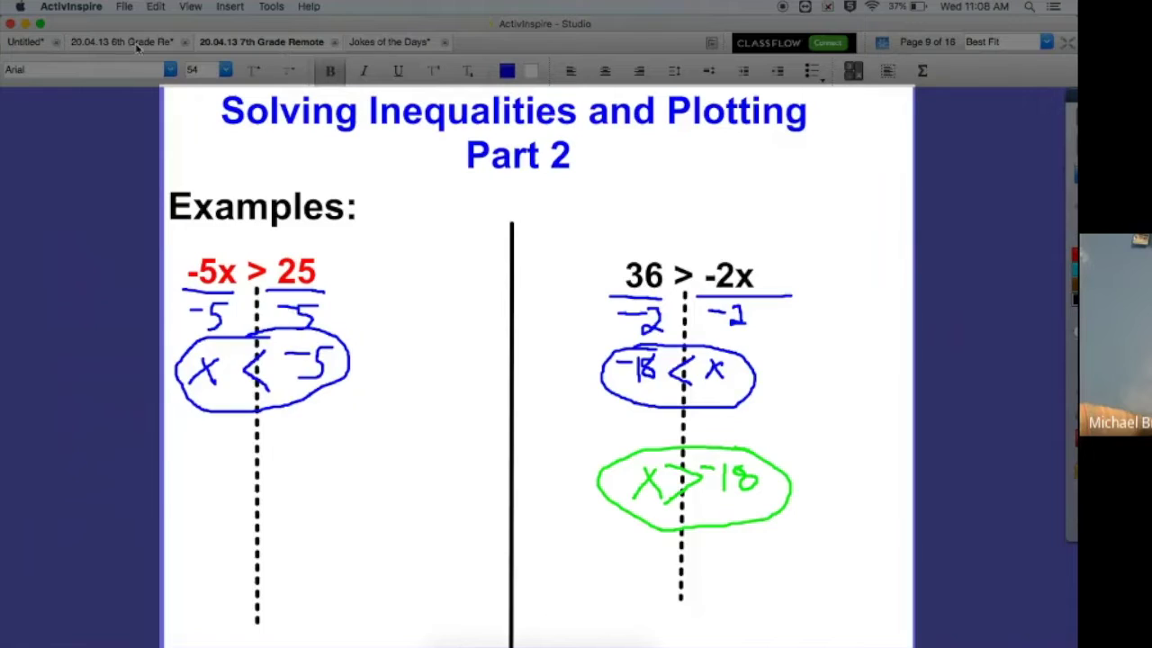
click(27, 41)
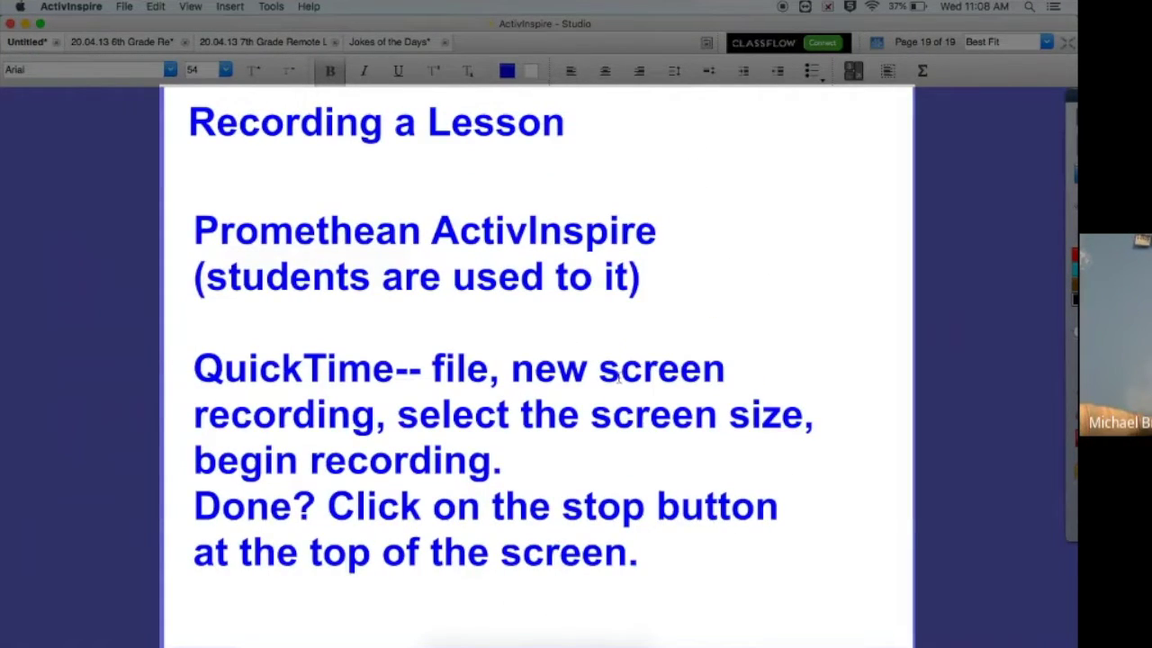
Step: Stop the screen recording and briefly play back its opening seconds in QuickTime Player
click(784, 7)
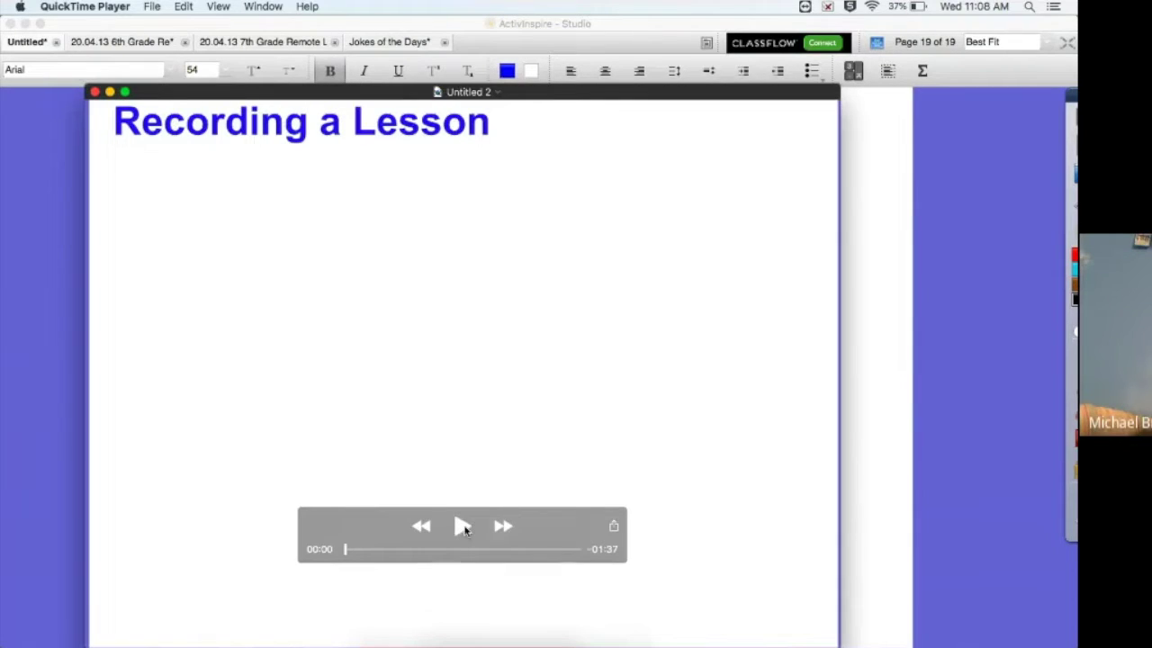
click(462, 527)
click(464, 527)
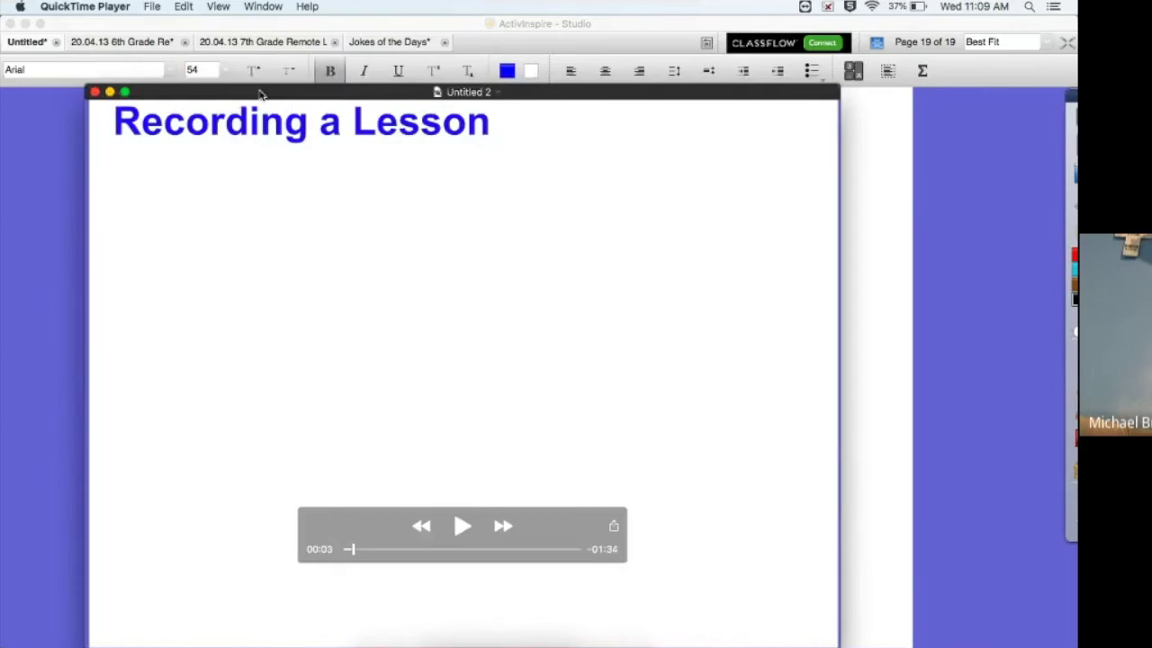
Step: Save the screen recording as "Recording A Lesson" in the Documents folder
drag(257, 93, 229, 66)
click(153, 7)
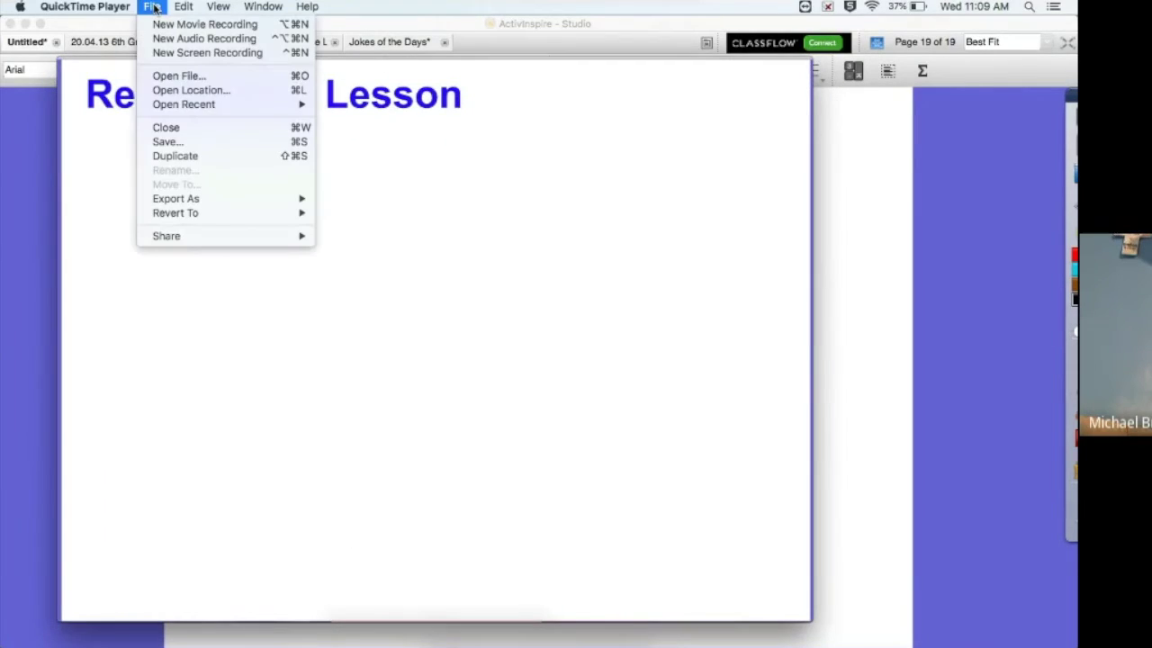
mouse_move(108, 12)
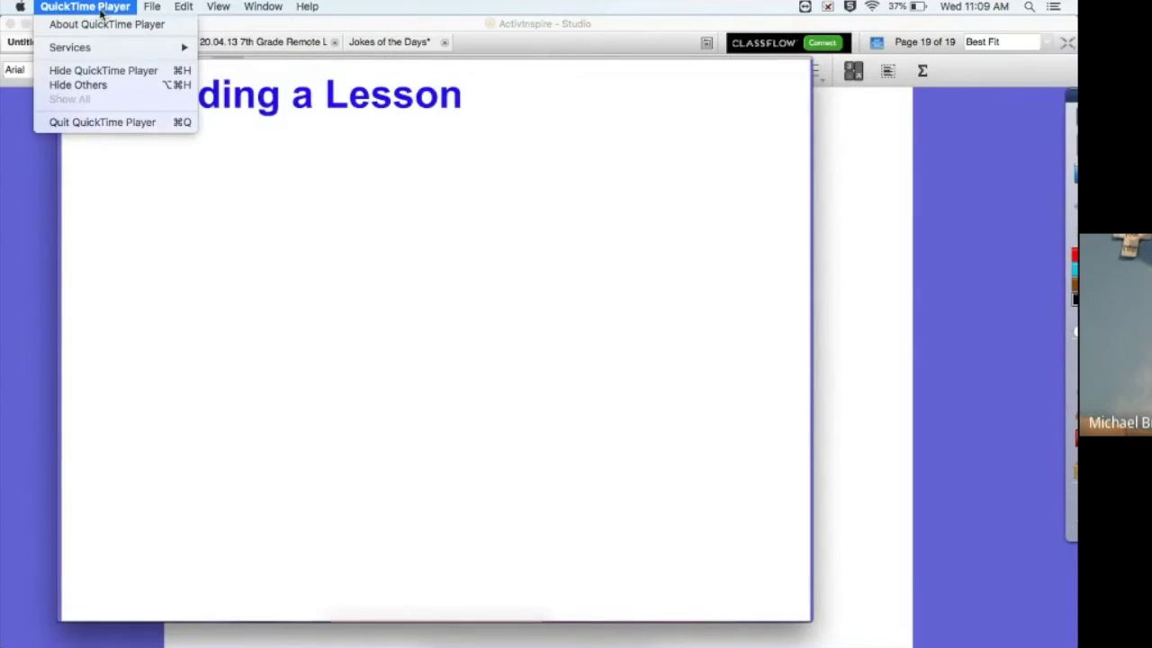
mouse_move(153, 7)
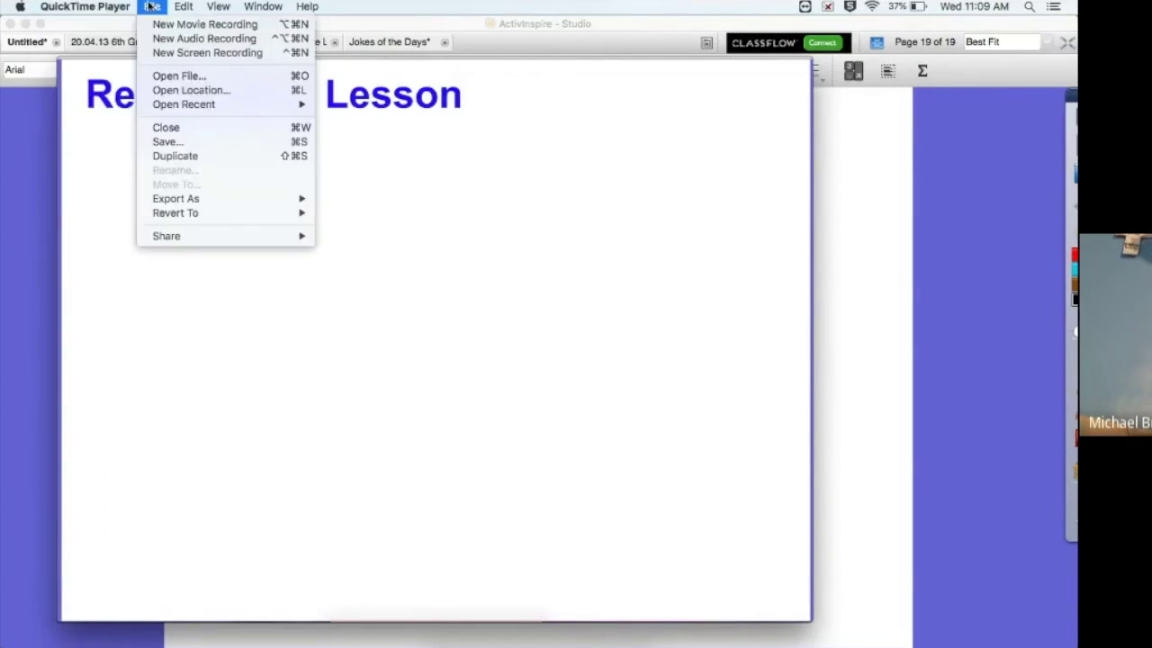
click(182, 142)
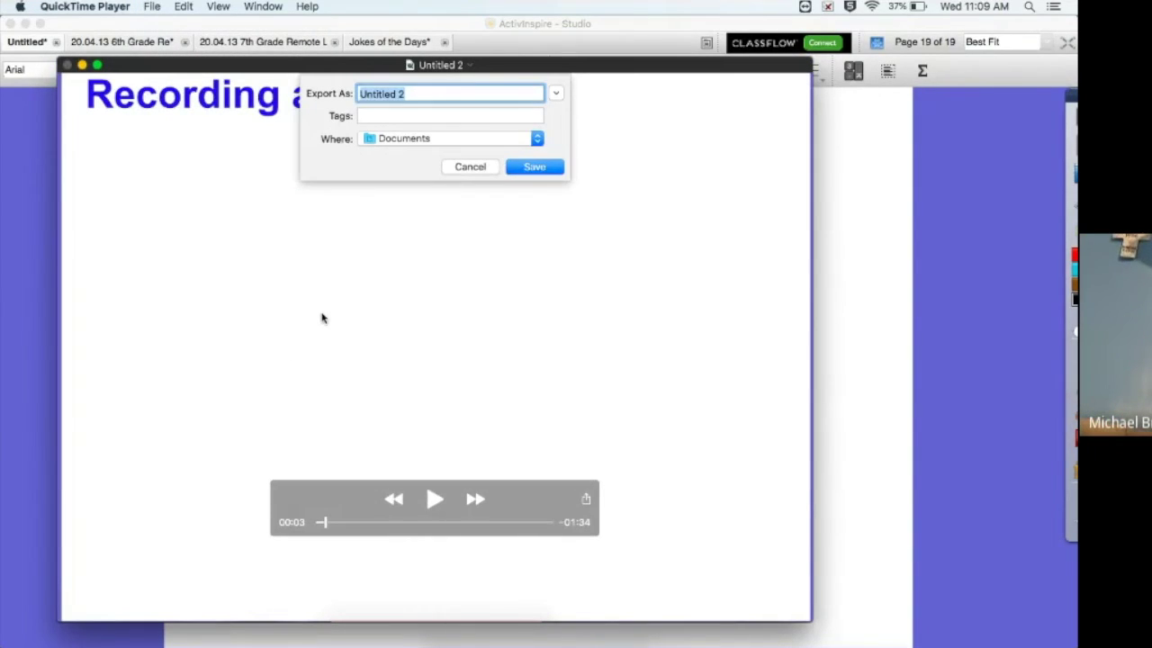
text(RecordingA)
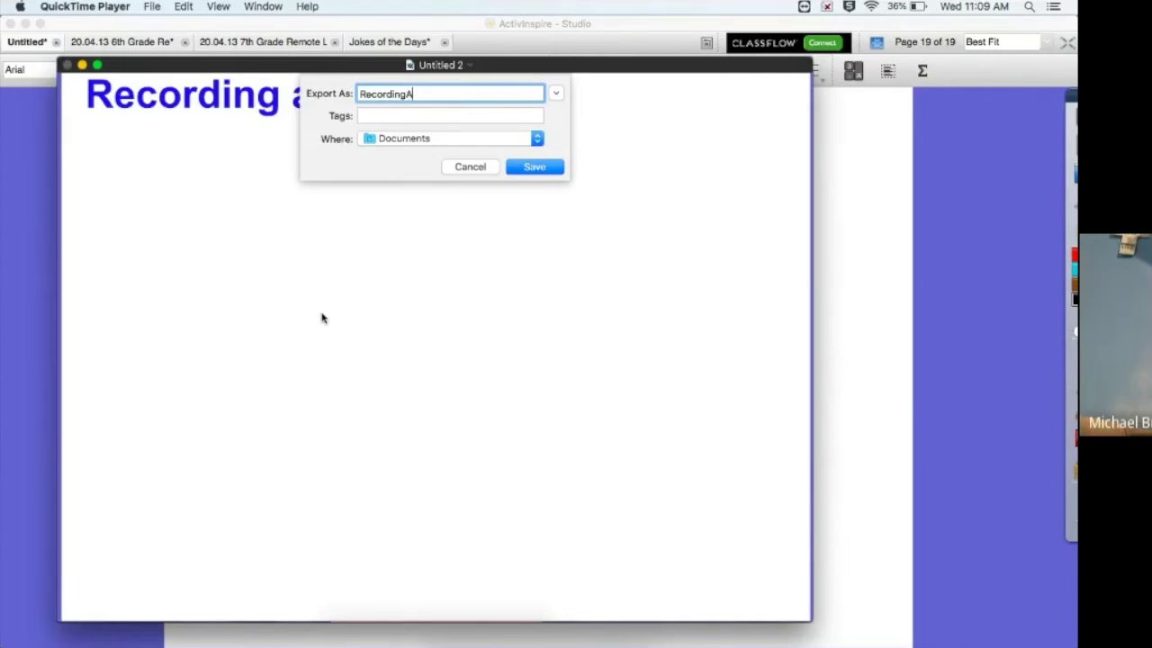
text( Lesson)
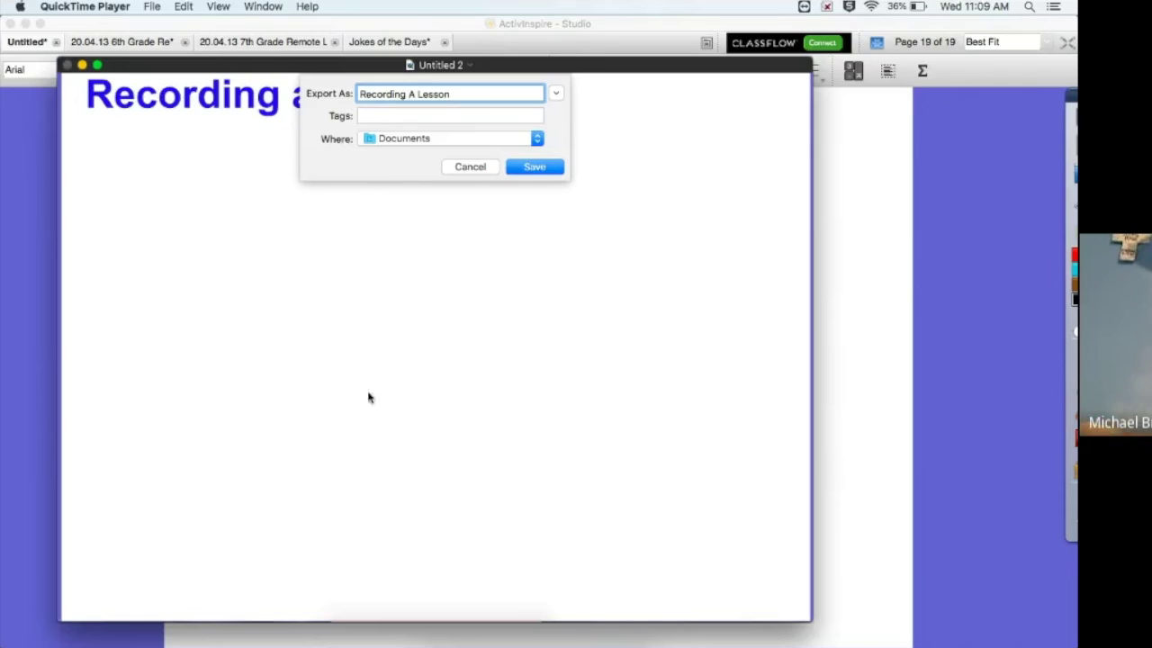
click(537, 139)
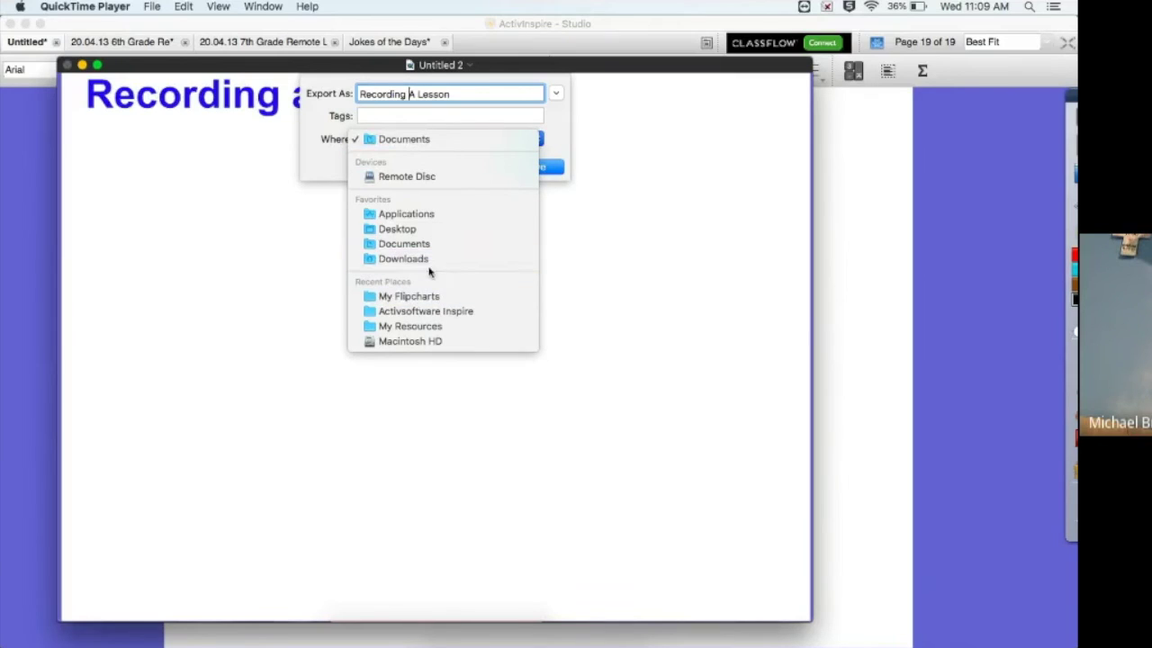
click(406, 144)
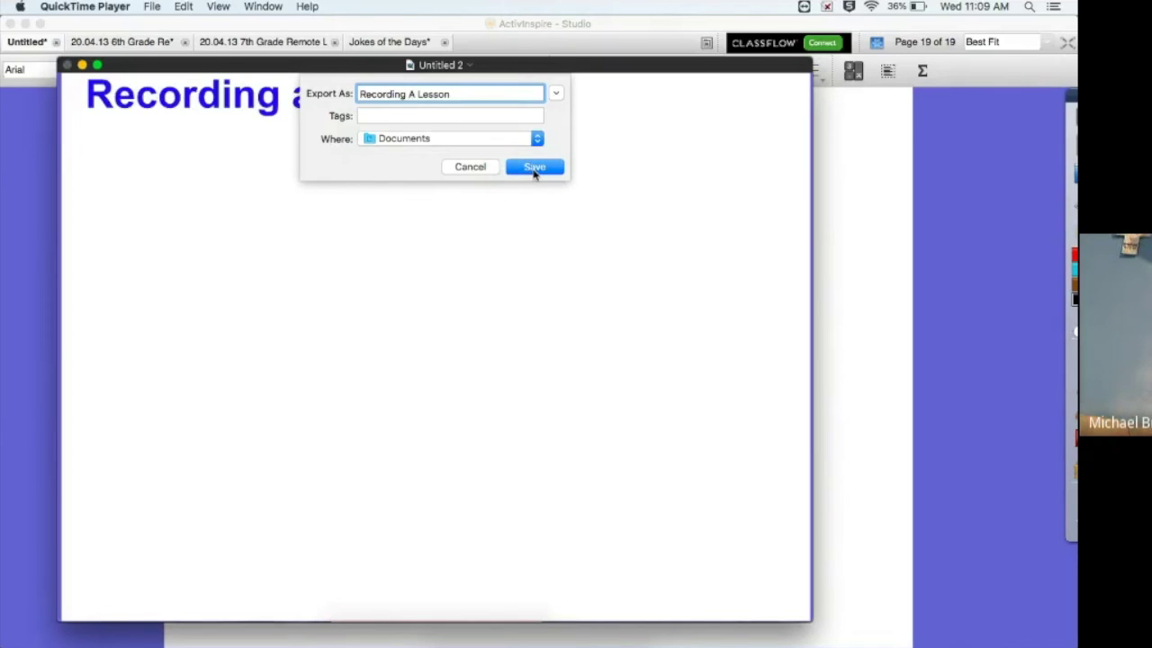
click(534, 169)
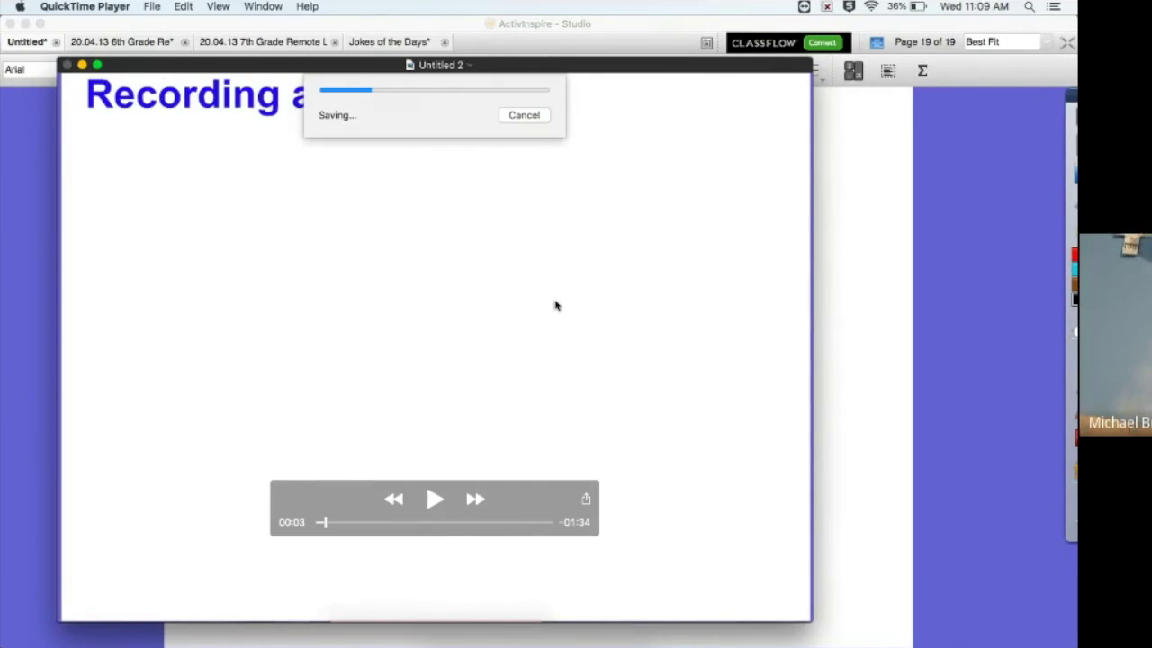